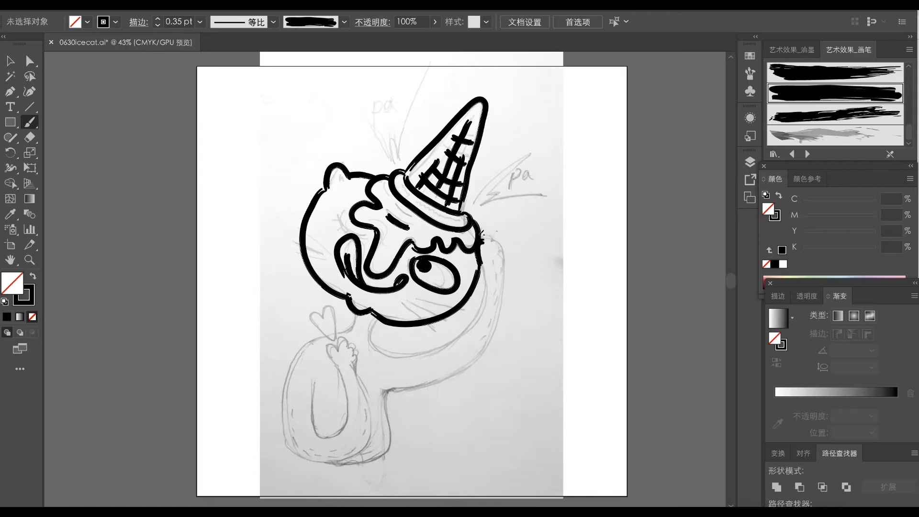
# - Trace the sketched raised arm, body, front paw, heart, whiskers and winking eye with the 0.35 pt black art brush
pyautogui.moveTo(387, 386); pyautogui.dragTo(386, 388)
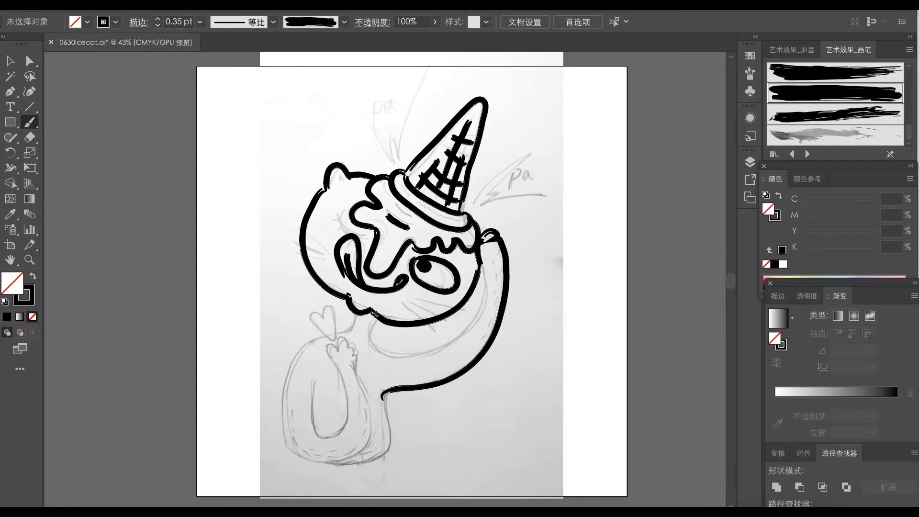
pyautogui.moveTo(483, 262); pyautogui.dragTo(485, 265)
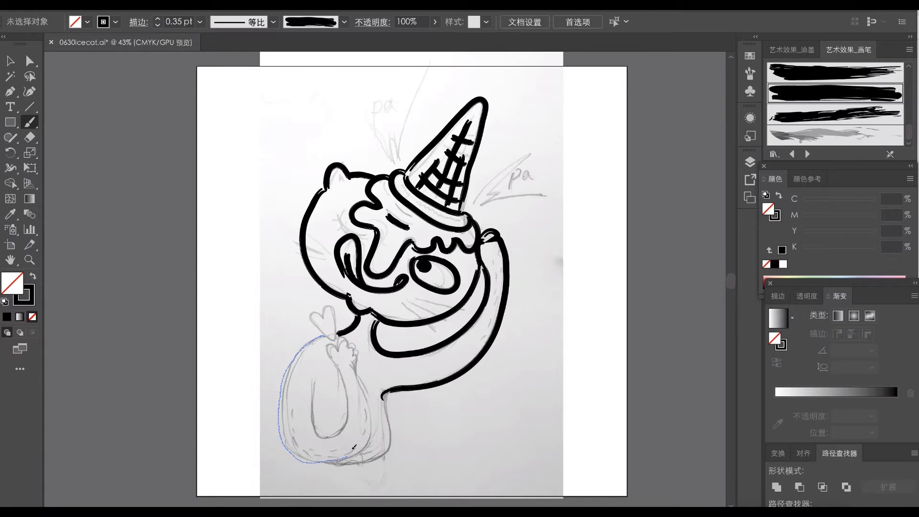
pyautogui.moveTo(359, 368); pyautogui.dragTo(361, 369)
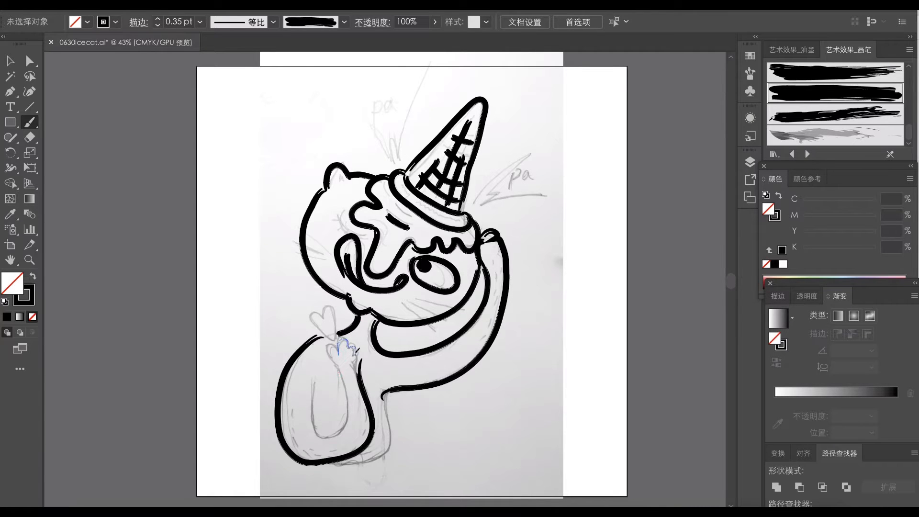
pyautogui.moveTo(314, 406); pyautogui.dragTo(313, 379)
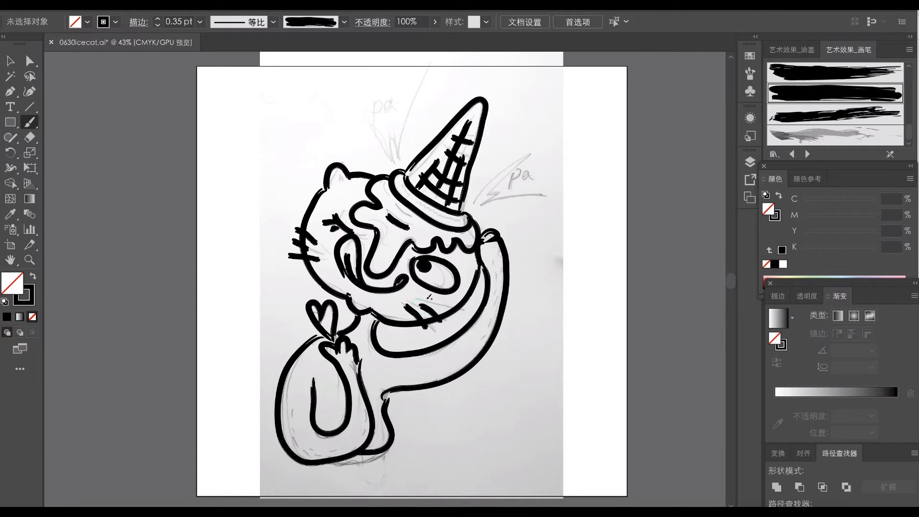
# - Paint the splash marks on both sides of the cone and letter "pa" beside each one
pyautogui.moveTo(354, 121); pyautogui.dragTo(409, 111)
pyautogui.moveTo(539, 149); pyautogui.dragTo(529, 194)
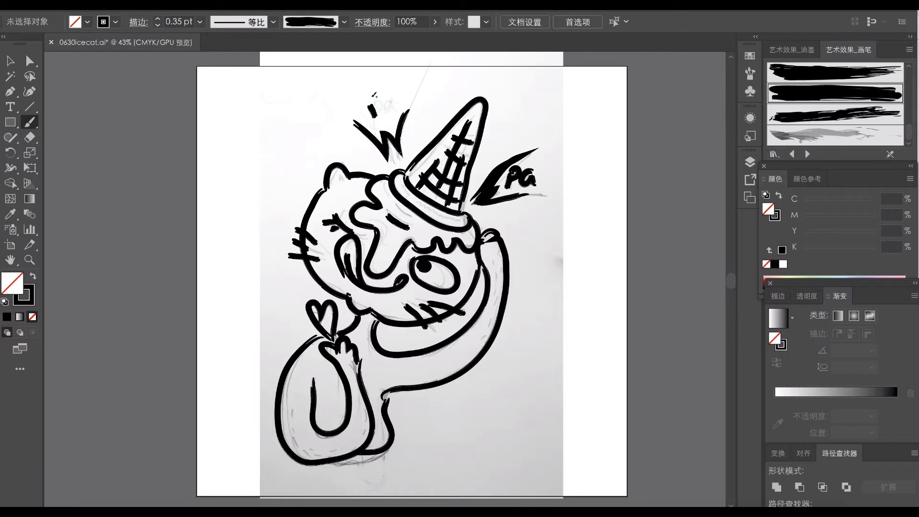
pyautogui.moveTo(402, 104); pyautogui.dragTo(405, 102)
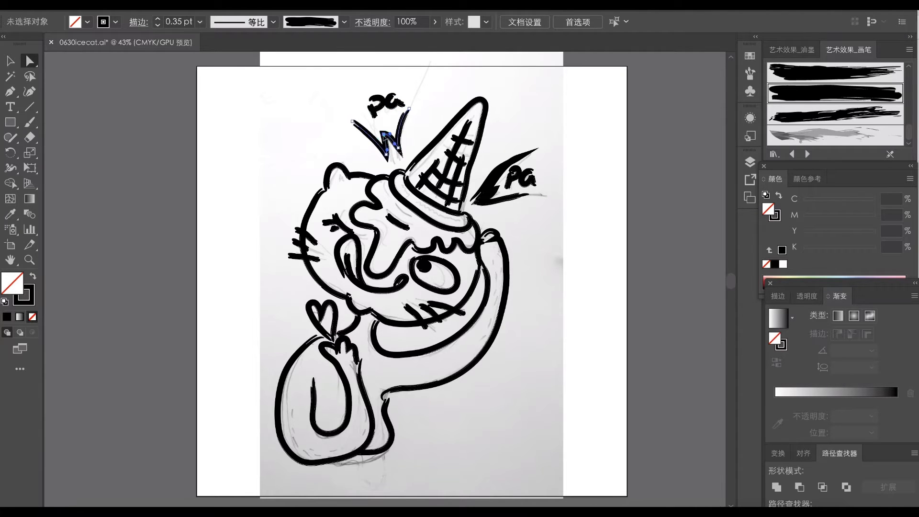
# - Reshape the zigzag of the upper-left splash mark by adjusting its anchor points
pyautogui.moveTo(385, 135); pyautogui.dragTo(388, 137)
pyautogui.scroll(3, 422, 191)
pyautogui.press('v')
pyautogui.scroll(3, 435, 243)
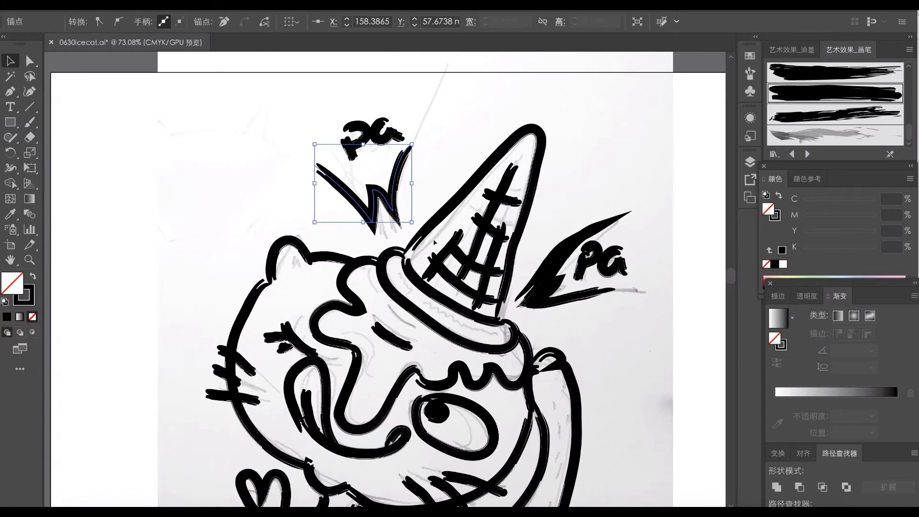
pyautogui.click(435, 243)
# - Set the brush stroke to 0.1 pt and paint small zigzag texture marks on the cone's rim and a mark inside the ear
pyautogui.press('b')
pyautogui.moveTo(173, 22); pyautogui.dragTo(178, 21)
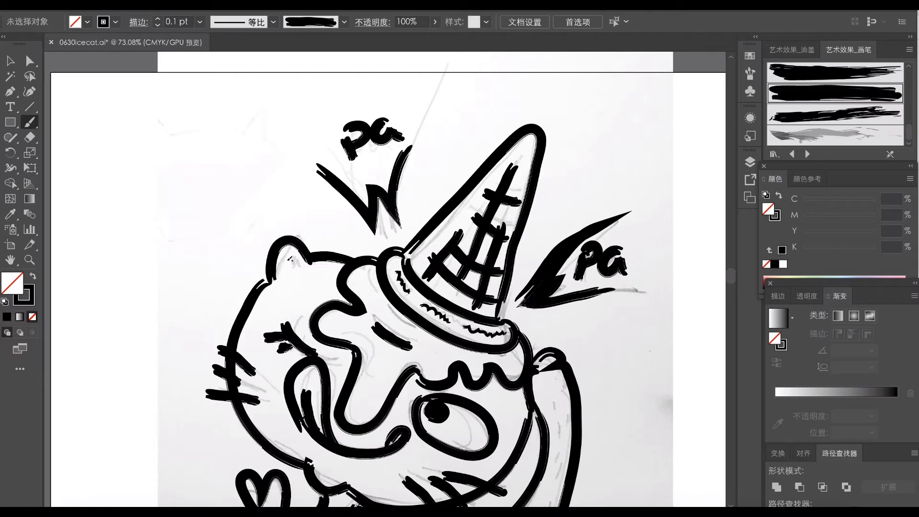
pyautogui.moveTo(384, 346); pyautogui.dragTo(397, 63)
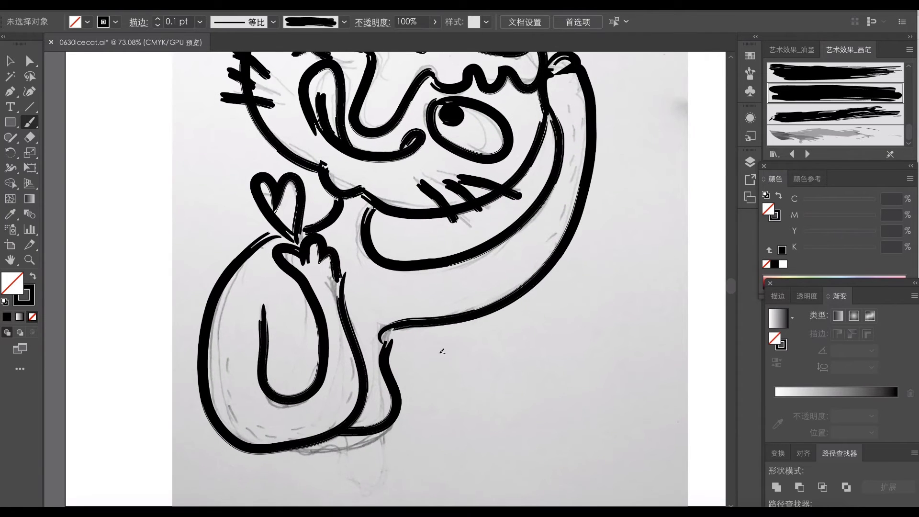
pyautogui.moveTo(414, 254); pyautogui.dragTo(438, 313)
# - Take the pencil sketch out of view and reposition the heart, body and raised arm strokes beneath the head
pyautogui.hotkey('ctrl', '-')
pyautogui.press('v')
pyautogui.click(314, 327)
pyautogui.moveTo(532, 281); pyautogui.dragTo(538, 283)
pyautogui.moveTo(560, 208); pyautogui.dragTo(554, 218)
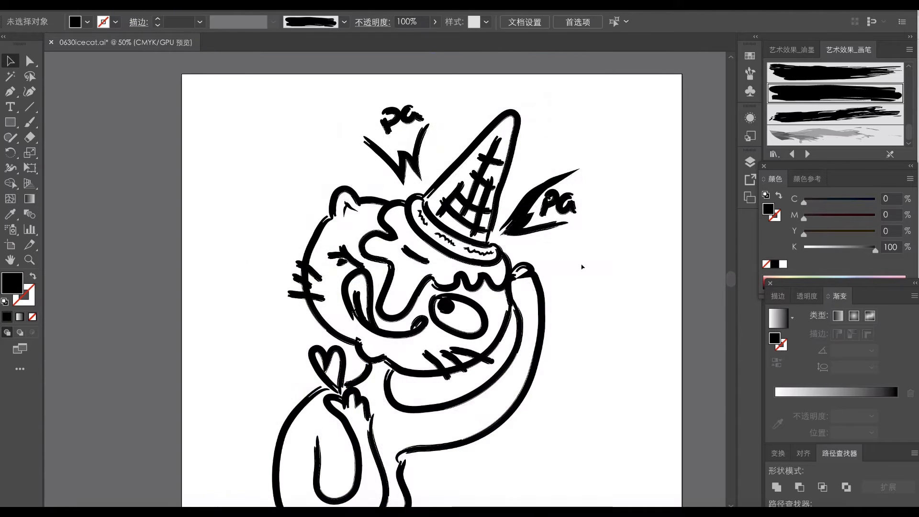
pyautogui.moveTo(582, 267); pyautogui.dragTo(445, 302)
pyautogui.click(349, 314)
pyautogui.moveTo(348, 314); pyautogui.dragTo(354, 315)
pyautogui.moveTo(491, 234); pyautogui.dragTo(480, 246)
pyautogui.moveTo(427, 361); pyautogui.dragTo(428, 363)
pyautogui.click(506, 306)
pyautogui.moveTo(350, 253); pyautogui.dragTo(350, 261)
pyautogui.click(474, 271)
pyautogui.click(392, 339)
pyautogui.moveTo(391, 340); pyautogui.dragTo(391, 349)
pyautogui.click(579, 342)
# - Adjust the anchor points of the neck and raised arm strokes so they fit under the head
pyautogui.press('a')
pyautogui.click(369, 318)
pyautogui.moveTo(372, 313)
pyautogui.mouseDown()
pyautogui.moveTo(372, 305)
pyautogui.moveTo(405, 308)
pyautogui.mouseUp()
pyautogui.click(384, 325)
pyautogui.click(385, 326)
pyautogui.scroll(3, 377, 317)
pyautogui.moveTo(398, 312); pyautogui.dragTo(389, 319)
pyautogui.click(405, 309)
pyautogui.click(393, 316)
pyautogui.moveTo(393, 373); pyautogui.dragTo(443, 379)
pyautogui.moveTo(391, 369); pyautogui.dragTo(392, 370)
pyautogui.click(448, 351)
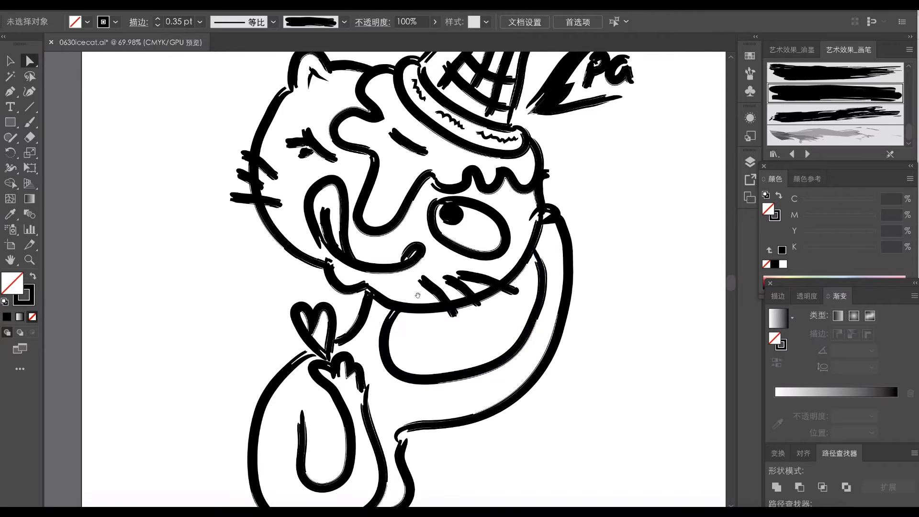
pyautogui.moveTo(417, 293); pyautogui.dragTo(404, 267)
pyautogui.moveTo(525, 280); pyautogui.dragTo(527, 285)
pyautogui.click(518, 225)
# - Thin the stroke weight of both splash marks and reposition the two "pa" letterings beside them
pyautogui.hotkey('ctrl', '-')
pyautogui.hotkey('ctrl', '-')
pyautogui.press('v')
pyautogui.click(484, 191)
pyautogui.click(178, 21)
pyautogui.write('1')
pyautogui.click(548, 125)
pyautogui.click(382, 117)
pyautogui.click(178, 22)
pyautogui.click(379, 101)
pyautogui.moveTo(379, 100); pyautogui.dragTo(370, 110)
pyautogui.moveTo(519, 184); pyautogui.dragTo(521, 185)
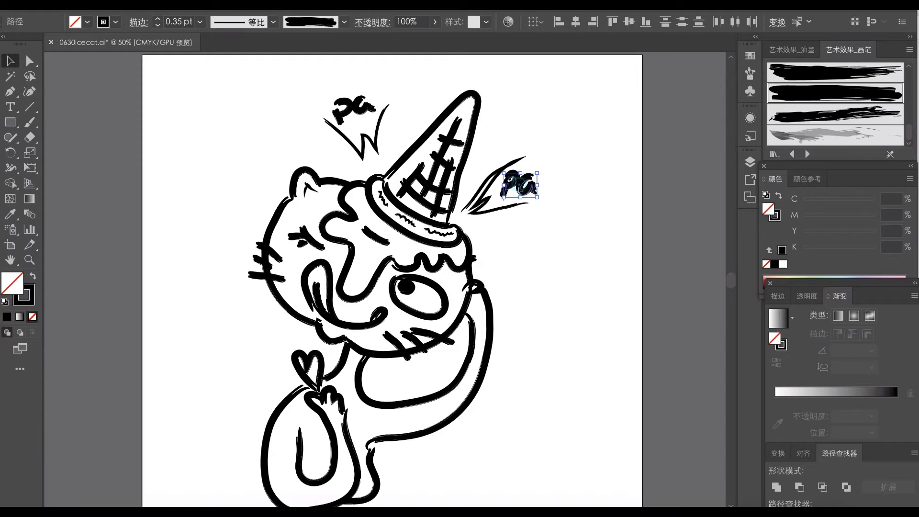
# - Adjust the long ice cream drip and the start of the wavy edge so they join above the open eye
pyautogui.press('a')
pyautogui.click(448, 222)
pyautogui.click(501, 145)
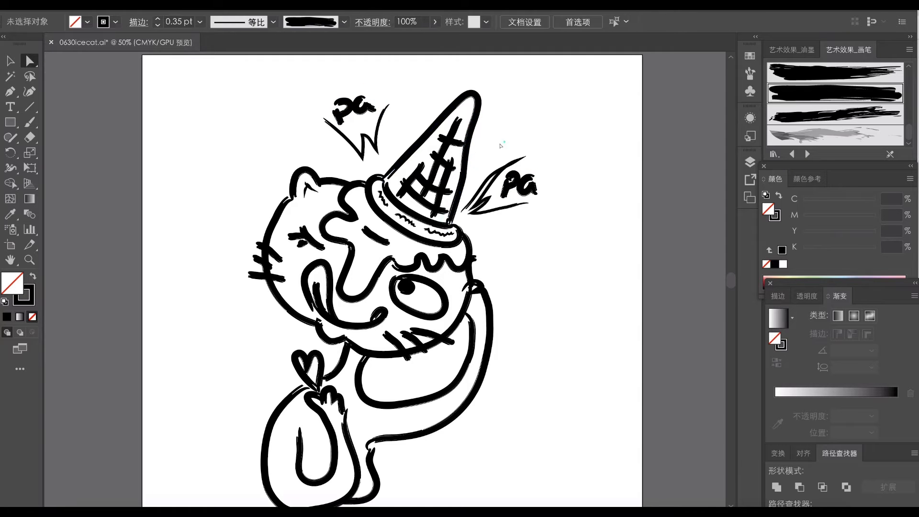
pyautogui.click(368, 282)
pyautogui.click(391, 260)
pyautogui.click(383, 283)
pyautogui.click(377, 275)
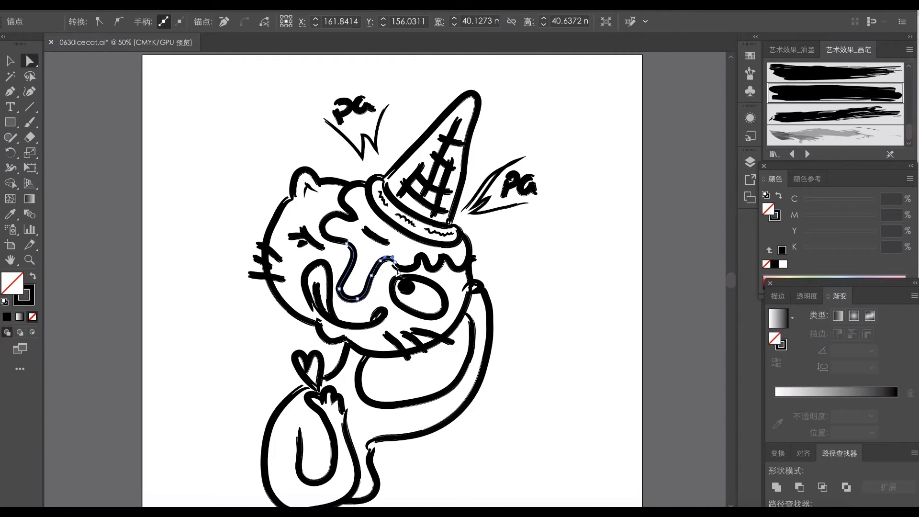
pyautogui.scroll(4, 359, 238)
pyautogui.click(418, 278)
pyautogui.click(481, 260)
pyautogui.click(451, 299)
pyautogui.click(445, 300)
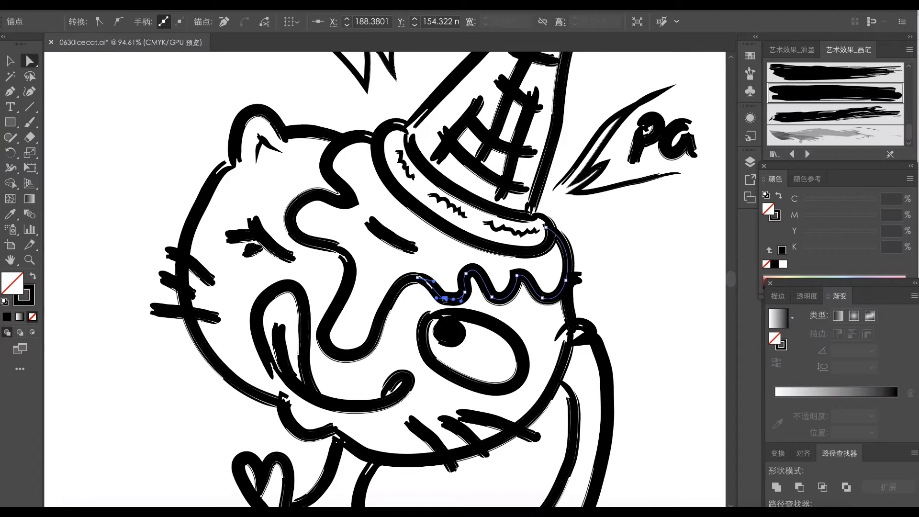
# - Reshape the waves of the melted ice cream edge and extend its outer end to meet the face outline
pyautogui.moveTo(520, 295); pyautogui.dragTo(519, 291)
pyautogui.moveTo(531, 272); pyautogui.dragTo(522, 264)
pyautogui.moveTo(542, 298); pyautogui.dragTo(546, 300)
pyautogui.click(570, 277)
pyautogui.moveTo(562, 225); pyautogui.dragTo(578, 220)
pyautogui.click(578, 285)
pyautogui.moveTo(551, 275); pyautogui.dragTo(574, 265)
pyautogui.moveTo(581, 288); pyautogui.dragTo(596, 290)
# - Reshape the raised paw into rounded fingers beside the head by moving its anchor points
pyautogui.click(593, 335)
pyautogui.click(588, 327)
pyautogui.moveTo(585, 343); pyautogui.dragTo(621, 312)
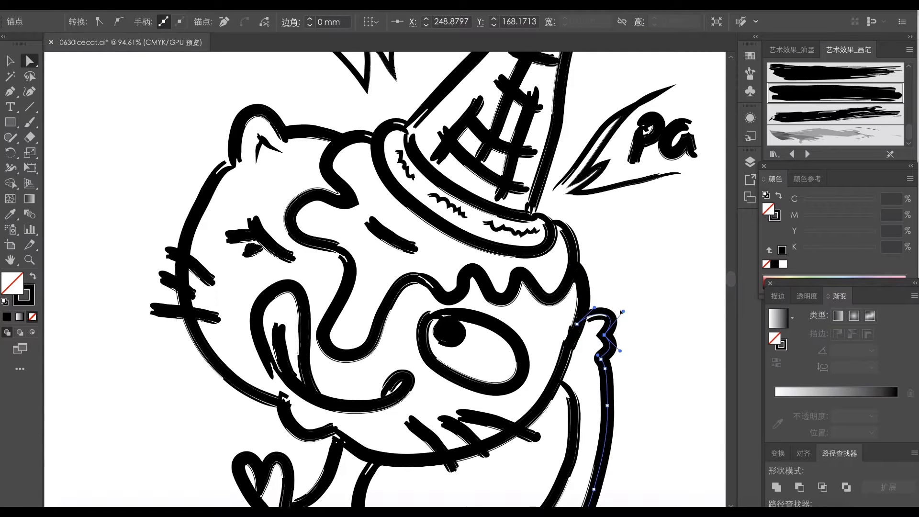
pyautogui.click(607, 369)
pyautogui.moveTo(607, 369); pyautogui.dragTo(614, 360)
pyautogui.moveTo(628, 371); pyautogui.dragTo(511, 271)
pyautogui.click(521, 272)
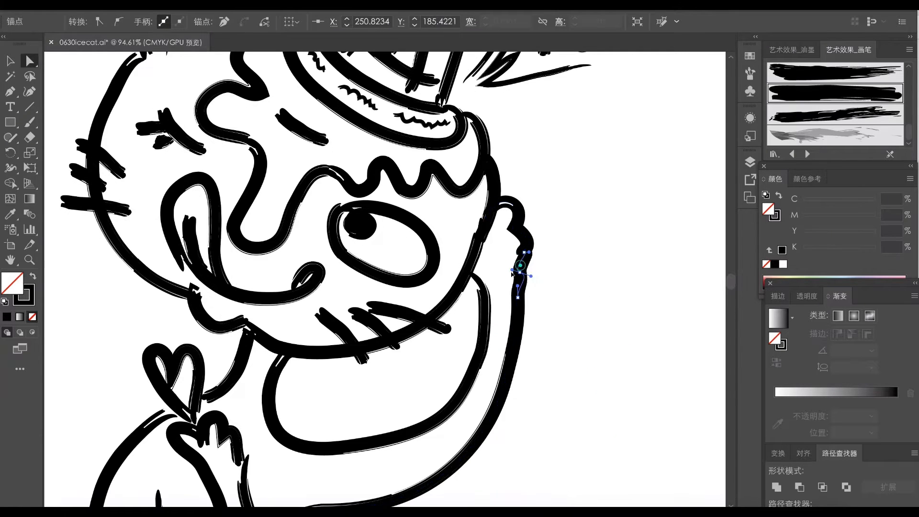
pyautogui.moveTo(541, 245); pyautogui.dragTo(539, 235)
# - Adjust the upper end and curve of the raised arm's inner line below the face
pyautogui.click(478, 282)
pyautogui.moveTo(477, 278); pyautogui.dragTo(480, 304)
pyautogui.click(470, 267)
pyautogui.click(483, 289)
pyautogui.moveTo(475, 372); pyautogui.dragTo(474, 367)
# - Refine the raised paw's lower finger and the wrist where it meets the arm's outer line
pyautogui.moveTo(523, 273); pyautogui.dragTo(521, 278)
pyautogui.moveTo(529, 258); pyautogui.dragTo(530, 245)
pyautogui.moveTo(512, 277); pyautogui.dragTo(517, 307)
pyautogui.click(558, 238)
pyautogui.moveTo(530, 246); pyautogui.dragTo(535, 250)
pyautogui.moveTo(517, 306); pyautogui.dragTo(548, 294)
pyautogui.click(550, 302)
# - Smooth the raised arm's outer curve and join its lower end to the cat's back line
pyautogui.scroll(-4, 550, 301)
pyautogui.click(520, 332)
pyautogui.moveTo(524, 353); pyautogui.dragTo(532, 364)
pyautogui.moveTo(474, 399); pyautogui.dragTo(494, 402)
pyautogui.click(407, 412)
pyautogui.moveTo(328, 438); pyautogui.dragTo(330, 455)
pyautogui.moveTo(353, 416); pyautogui.dragTo(334, 433)
pyautogui.click(354, 438)
pyautogui.moveTo(370, 431); pyautogui.dragTo(422, 487)
pyautogui.click(375, 387)
pyautogui.click(394, 366)
pyautogui.hotkey('ctrl', '-')
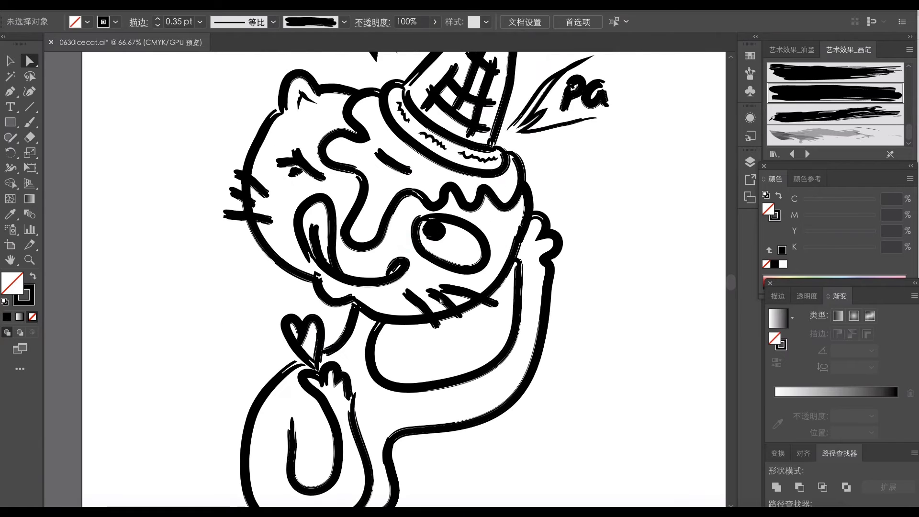
# - Adjust the first whisker below the open eye and reposition the three whiskers on the winking side
pyautogui.moveTo(459, 317); pyautogui.dragTo(466, 326)
pyautogui.click(436, 328)
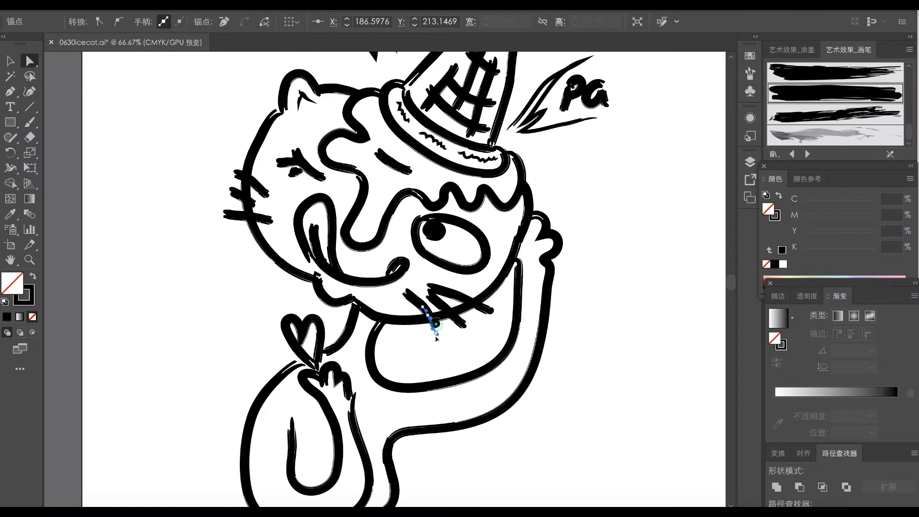
pyautogui.click(255, 206)
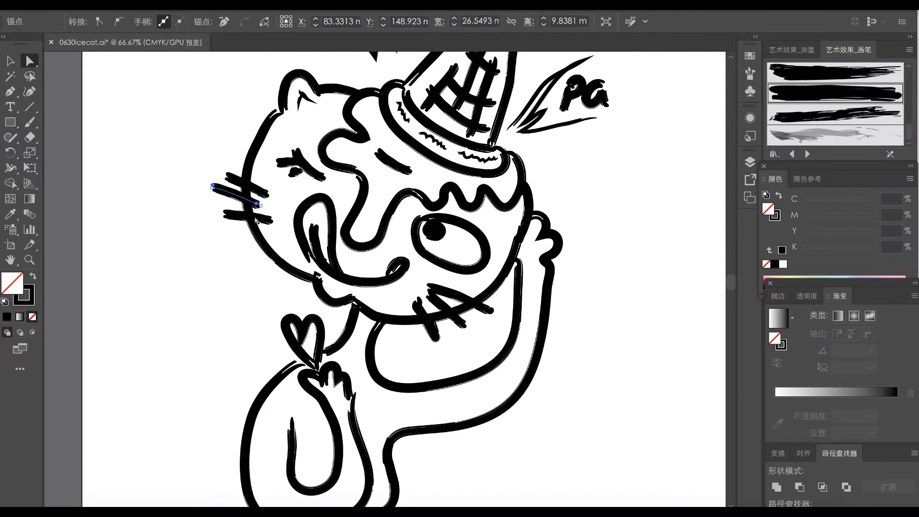
pyautogui.moveTo(218, 172); pyautogui.dragTo(218, 172)
pyautogui.moveTo(263, 193); pyautogui.dragTo(260, 198)
pyautogui.click(280, 211)
# - Reshape the lower ear so both of its ends connect cleanly to the face outline
pyautogui.click(356, 297)
pyautogui.click(327, 303)
pyautogui.moveTo(338, 309); pyautogui.dragTo(344, 312)
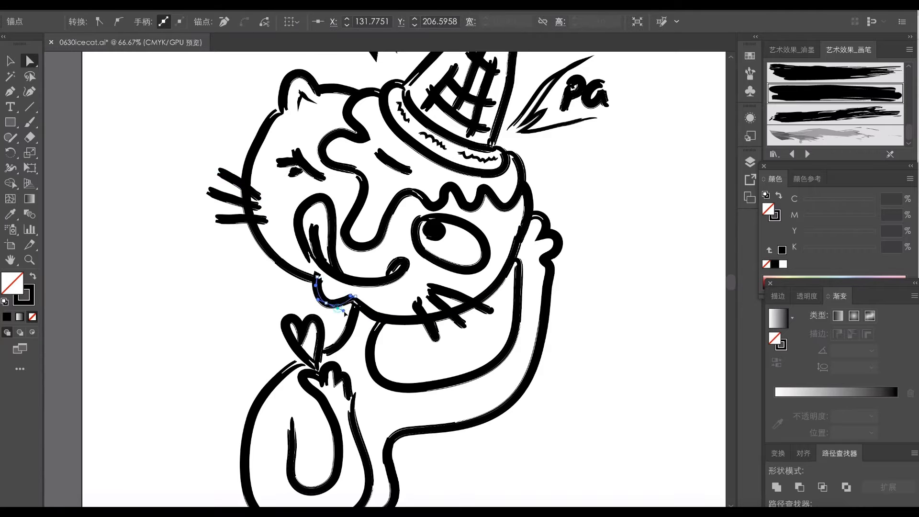
pyautogui.click(315, 282)
pyautogui.click(291, 252)
pyautogui.click(311, 279)
pyautogui.click(329, 287)
pyautogui.click(315, 281)
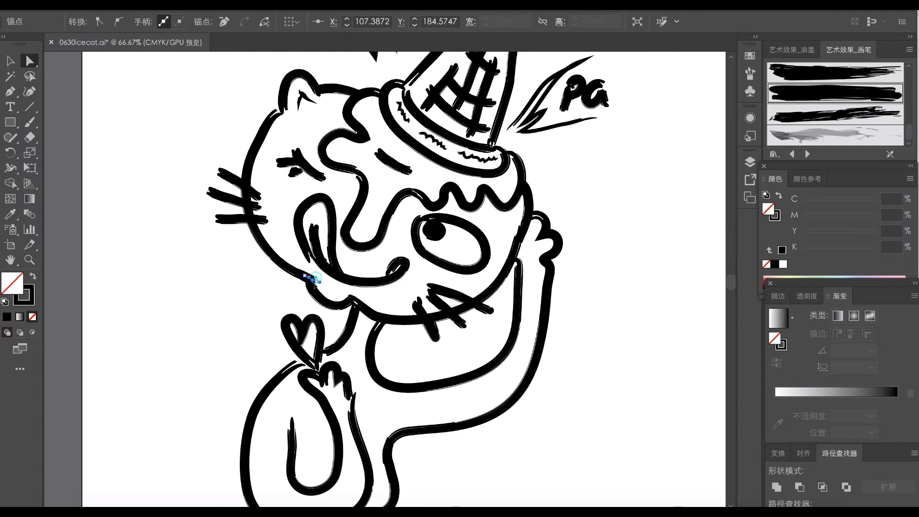
pyautogui.click(331, 294)
pyautogui.click(350, 298)
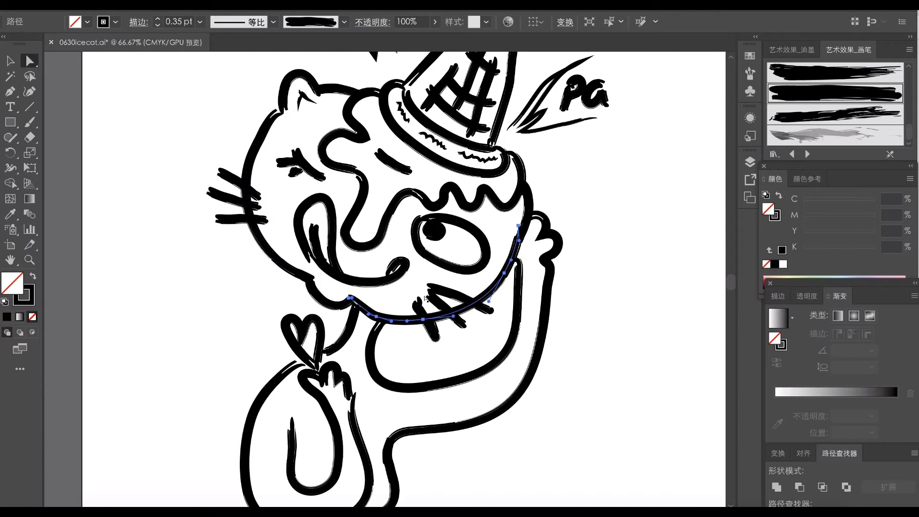
pyautogui.click(354, 298)
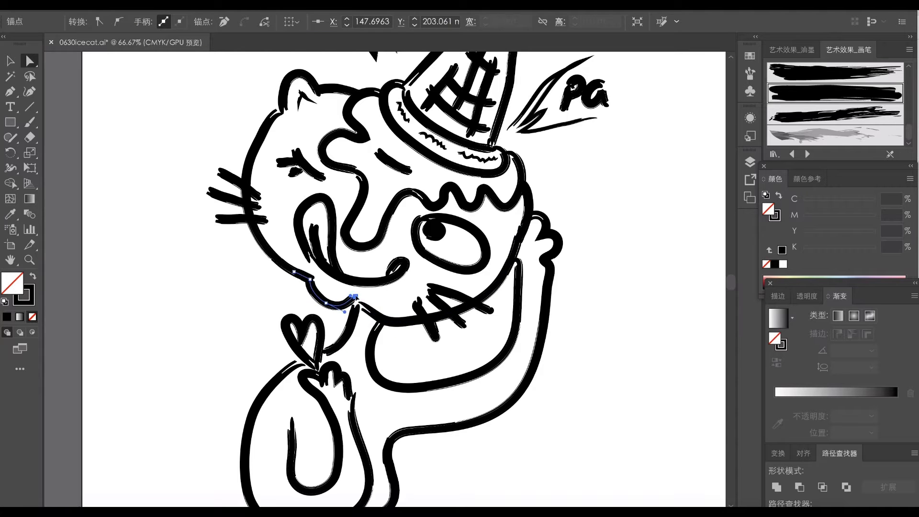
pyautogui.moveTo(358, 305); pyautogui.dragTo(356, 307)
# - Reposition and reshape the three whiskers below the open eye
pyautogui.click(390, 300)
pyautogui.moveTo(418, 300); pyautogui.dragTo(422, 303)
pyautogui.click(414, 298)
pyautogui.moveTo(437, 338)
pyautogui.mouseDown()
pyautogui.moveTo(433, 329)
pyautogui.moveTo(442, 339)
pyautogui.mouseUp()
pyautogui.click(447, 340)
pyautogui.moveTo(421, 303); pyautogui.dragTo(473, 328)
pyautogui.click(457, 321)
pyautogui.click(456, 295)
pyautogui.click(465, 283)
# - Refine the curled mouth corner and reshape the tongue outline and its centre strokes
pyautogui.click(404, 265)
pyautogui.moveTo(405, 263); pyautogui.dragTo(401, 262)
pyautogui.click(379, 263)
pyautogui.click(317, 240)
pyautogui.click(308, 211)
pyautogui.moveTo(310, 200); pyautogui.dragTo(314, 191)
pyautogui.moveTo(332, 249); pyautogui.dragTo(331, 253)
pyautogui.click(314, 235)
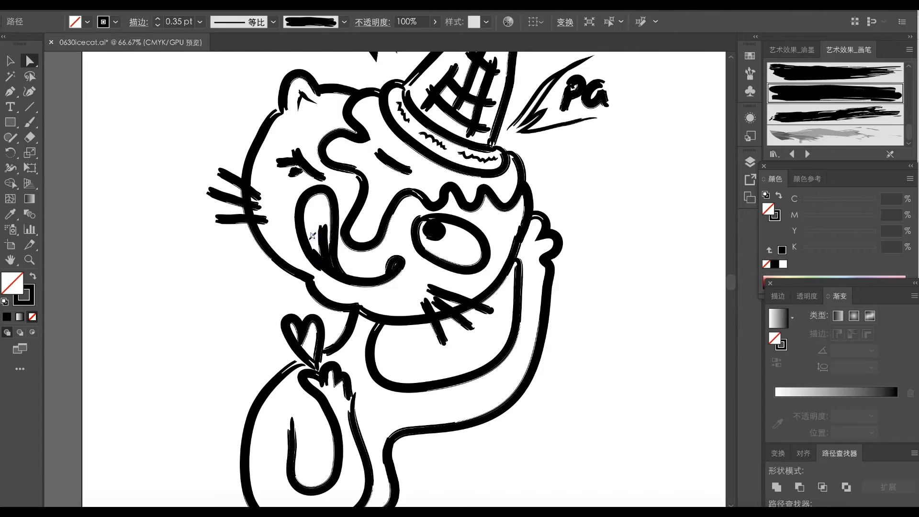
pyautogui.click(313, 236)
pyautogui.moveTo(322, 226); pyautogui.dragTo(316, 214)
pyautogui.click(375, 296)
# - Reposition the mouth's curled end, the pupil and the open eye's outline
pyautogui.press('v')
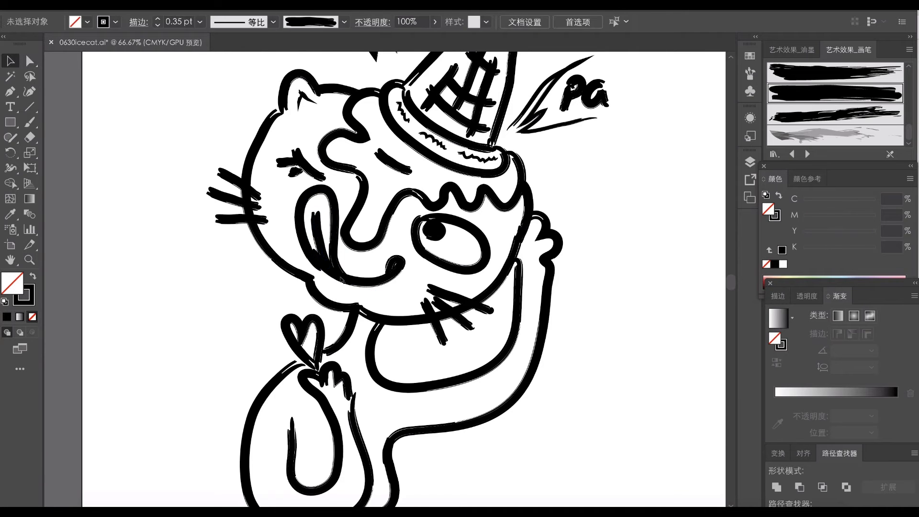
pyautogui.moveTo(421, 255); pyautogui.dragTo(326, 260)
pyautogui.moveTo(401, 271); pyautogui.dragTo(400, 274)
pyautogui.click(411, 286)
pyautogui.moveTo(439, 229); pyautogui.dragTo(446, 232)
pyautogui.click(448, 226)
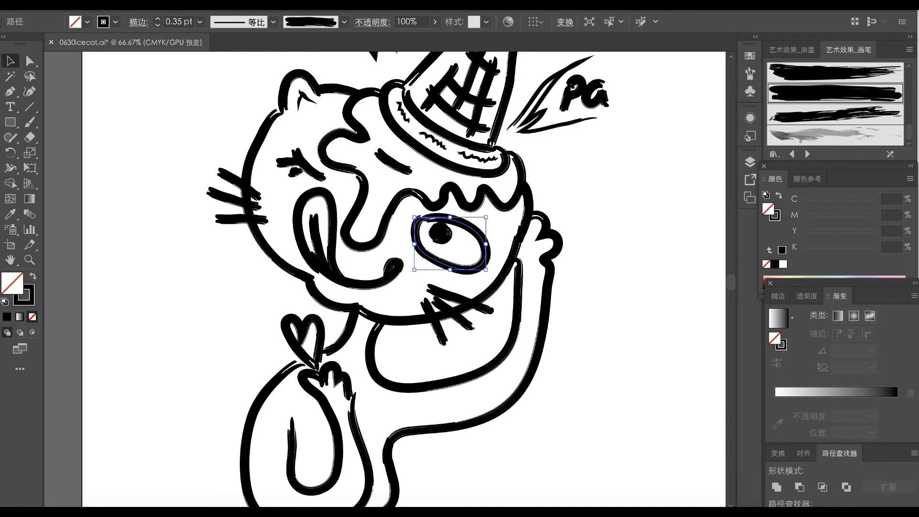
pyautogui.click(589, 288)
# - Adjust the anchor points where the icing drip's upper edge meets the head outline beside the small ear
pyautogui.press('a')
pyautogui.click(366, 126)
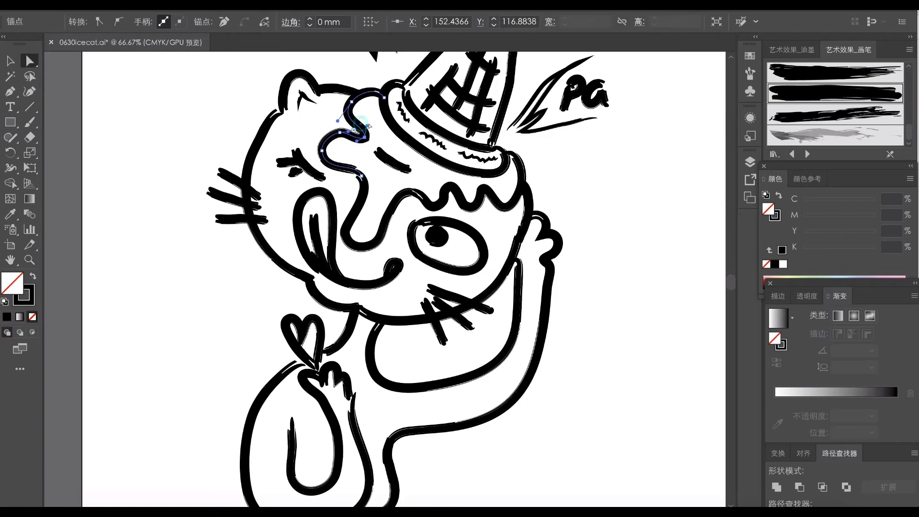
pyautogui.moveTo(352, 102); pyautogui.dragTo(277, 116)
pyautogui.click(336, 88)
pyautogui.click(284, 103)
# - Reshape the ear on the closed-eye side so both of its ends meet the head and icing outlines
pyautogui.press('v')
pyautogui.click(308, 114)
pyautogui.press('a')
pyautogui.click(261, 137)
pyautogui.click(301, 116)
pyautogui.click(336, 89)
pyautogui.moveTo(355, 93); pyautogui.dragTo(353, 92)
pyautogui.click(278, 98)
pyautogui.moveTo(277, 114); pyautogui.dragTo(273, 116)
# - Lengthen the middle whisker on the closed-eye side and reposition the whiskers below the open eye
pyautogui.click(242, 94)
pyautogui.moveTo(210, 191); pyautogui.dragTo(201, 194)
pyautogui.click(467, 303)
pyautogui.press('v')
pyautogui.moveTo(478, 305); pyautogui.dragTo(486, 307)
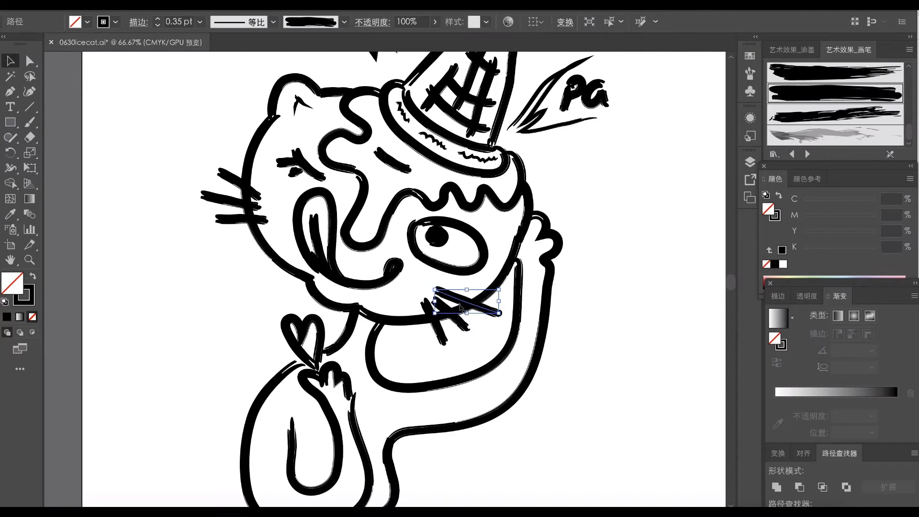
pyautogui.moveTo(436, 329); pyautogui.dragTo(433, 334)
# - Extend the neck line and the upper end of the body outline towards the tip of the heart
pyautogui.click(352, 336)
pyautogui.press('a')
pyautogui.click(349, 334)
pyautogui.moveTo(325, 353); pyautogui.dragTo(320, 355)
pyautogui.click(289, 368)
pyautogui.click(274, 357)
pyautogui.click(305, 363)
# - Reshape the lowered arm's outer line so its upper end connects to the paw
pyautogui.click(368, 386)
pyautogui.click(354, 401)
pyautogui.click(354, 394)
pyautogui.moveTo(337, 421); pyautogui.dragTo(353, 416)
pyautogui.click(316, 422)
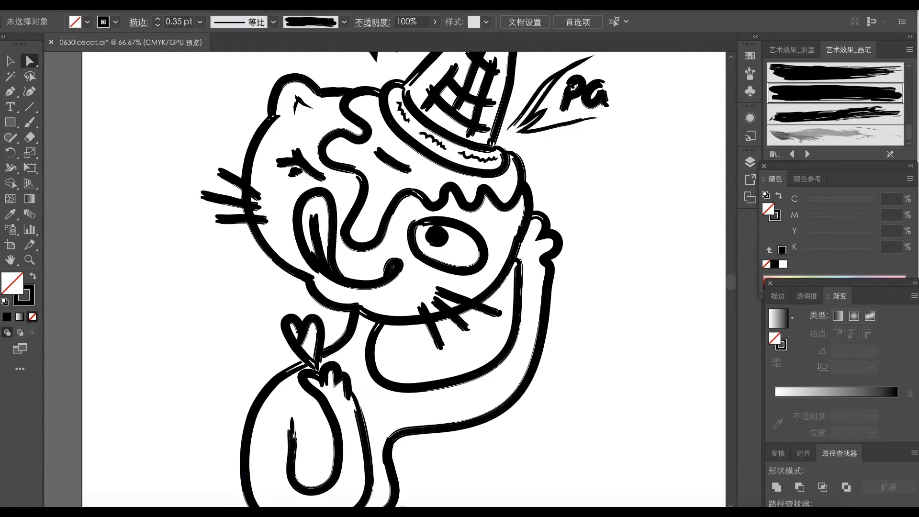
# - Fine-tune the lowered arm's anchors and the lower bend of the raised arm's inner curve
pyautogui.click(293, 435)
pyautogui.moveTo(293, 436); pyautogui.dragTo(318, 321)
pyautogui.click(332, 330)
pyautogui.click(363, 409)
pyautogui.click(367, 402)
pyautogui.moveTo(368, 411); pyautogui.dragTo(377, 410)
pyautogui.click(488, 358)
pyautogui.moveTo(418, 381); pyautogui.dragTo(419, 386)
pyautogui.click(474, 360)
# - Reshape the heart below the chin by moving the anchors of its lobes and tip
pyautogui.scroll(-1, 303, 322)
pyautogui.press('v')
pyautogui.click(341, 222)
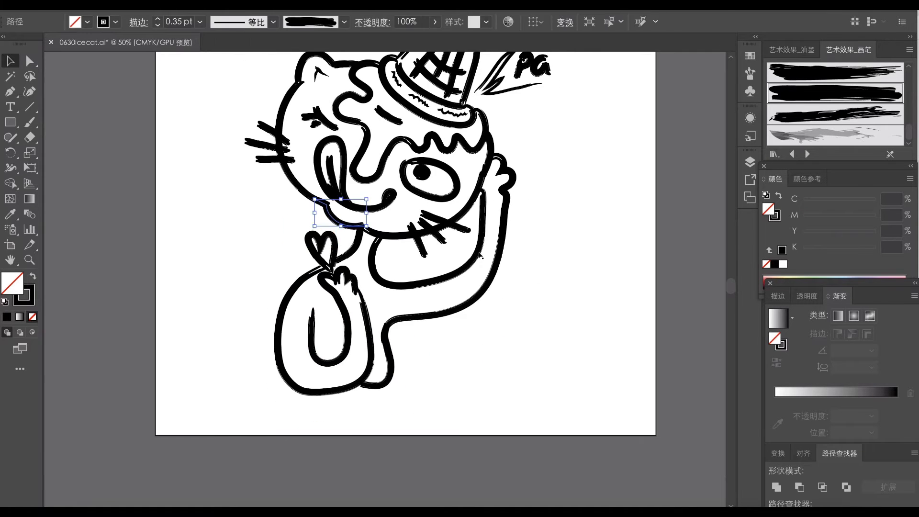
pyautogui.press('a')
pyautogui.scroll(2, 340, 233)
pyautogui.click(317, 249)
pyautogui.click(303, 238)
pyautogui.scroll(3, 302, 238)
pyautogui.click(323, 239)
pyautogui.click(330, 253)
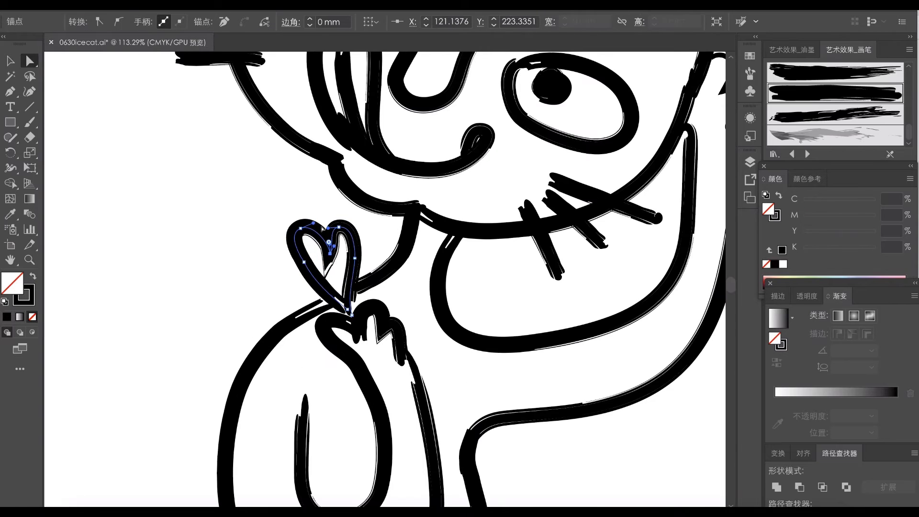
pyautogui.moveTo(339, 228); pyautogui.dragTo(344, 228)
pyautogui.moveTo(353, 316); pyautogui.dragTo(386, 330)
pyautogui.click(374, 269)
pyautogui.click(283, 274)
# - Reshape the fingers of the lowered paw and join its wrist to the arm lines
pyautogui.click(377, 303)
pyautogui.click(409, 298)
pyautogui.moveTo(400, 339); pyautogui.dragTo(407, 335)
pyautogui.moveTo(402, 353); pyautogui.dragTo(411, 336)
pyautogui.moveTo(409, 380); pyautogui.dragTo(419, 397)
pyautogui.moveTo(405, 369); pyautogui.dragTo(410, 367)
pyautogui.click(332, 346)
pyautogui.moveTo(332, 347); pyautogui.dragTo(329, 344)
pyautogui.moveTo(358, 370); pyautogui.dragTo(359, 352)
pyautogui.click(386, 330)
pyautogui.moveTo(387, 324); pyautogui.dragTo(390, 320)
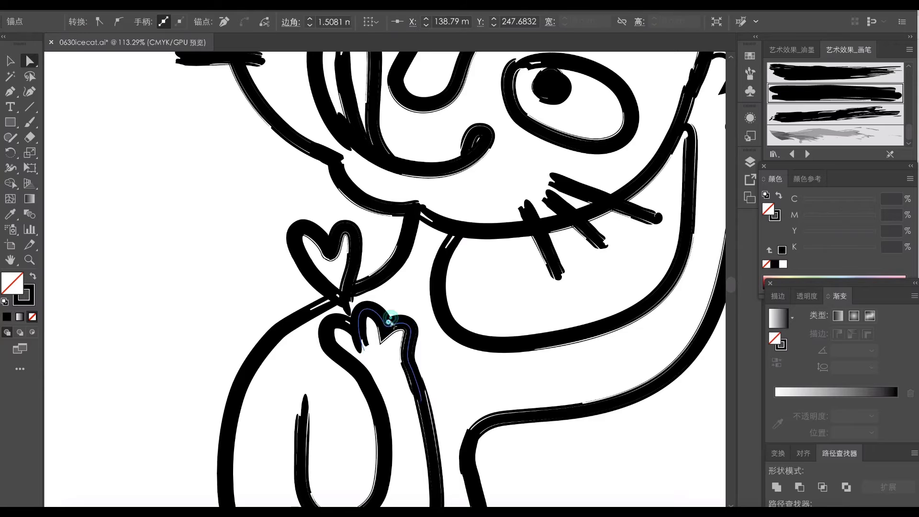
# - Resize and reposition the body, arms, paws and heart so they sit closer together beneath the cat's head
pyautogui.click(422, 306)
pyautogui.scroll(-6, 449, 279)
pyautogui.moveTo(450, 279); pyautogui.dragTo(423, 361)
pyautogui.press('v')
pyautogui.moveTo(418, 424); pyautogui.dragTo(348, 303)
pyautogui.moveTo(491, 215); pyautogui.dragTo(484, 221)
pyautogui.moveTo(478, 255); pyautogui.dragTo(480, 258)
pyautogui.moveTo(482, 226); pyautogui.dragTo(477, 231)
pyautogui.moveTo(463, 267); pyautogui.dragTo(470, 266)
pyautogui.moveTo(489, 224); pyautogui.dragTo(484, 220)
pyautogui.moveTo(446, 323); pyautogui.dragTo(452, 324)
pyautogui.moveTo(485, 411); pyautogui.dragTo(489, 408)
pyautogui.moveTo(296, 236); pyautogui.dragTo(302, 242)
pyautogui.moveTo(392, 330); pyautogui.dragTo(398, 327)
pyautogui.moveTo(489, 221); pyautogui.dragTo(484, 228)
pyautogui.moveTo(472, 289); pyautogui.dragTo(477, 286)
pyautogui.click(578, 291)
pyautogui.moveTo(420, 338); pyautogui.dragTo(493, 367)
# - Connect the start of the raised arm's inner curve to the chin and tighten its lower bend
pyautogui.scroll(5, 493, 367)
pyautogui.press('a')
pyautogui.click(410, 283)
pyautogui.click(437, 287)
pyautogui.moveTo(449, 264); pyautogui.dragTo(445, 248)
pyautogui.moveTo(437, 283); pyautogui.dragTo(441, 280)
pyautogui.moveTo(428, 300); pyautogui.dragTo(439, 302)
pyautogui.moveTo(445, 337); pyautogui.dragTo(451, 331)
pyautogui.moveTo(502, 344); pyautogui.dragTo(503, 337)
pyautogui.moveTo(573, 326); pyautogui.dragTo(584, 329)
# - Bend the upper end of the raised arm's inner line onto the cheek and adjust its neighbouring anchors
pyautogui.moveTo(592, 188); pyautogui.dragTo(584, 165)
pyautogui.click(608, 130)
pyautogui.moveTo(604, 135); pyautogui.dragTo(594, 132)
pyautogui.click(594, 167)
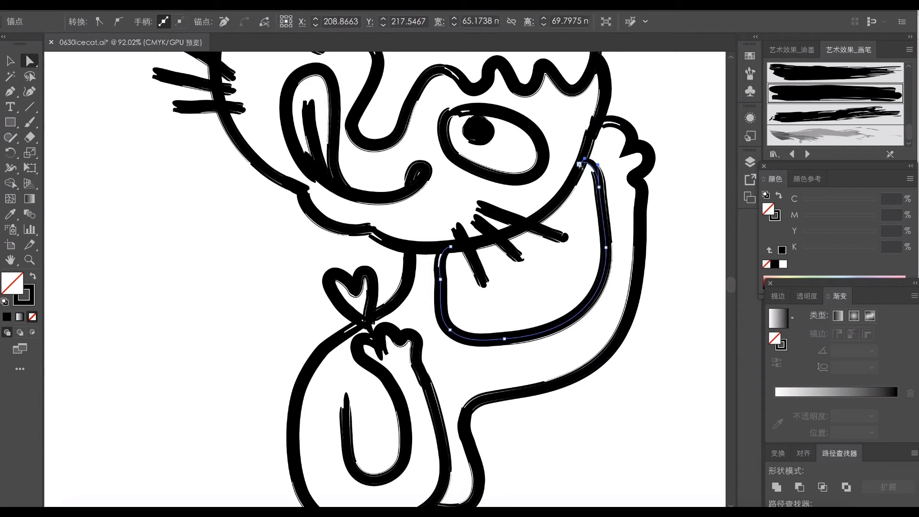
pyautogui.moveTo(584, 166); pyautogui.dragTo(593, 144)
pyautogui.click(644, 171)
pyautogui.moveTo(604, 194); pyautogui.dragTo(652, 162)
pyautogui.click(606, 261)
pyautogui.click(637, 246)
pyautogui.click(628, 246)
pyautogui.click(605, 268)
pyautogui.click(561, 276)
# - Move the "pa" lettering closer to the burst lines beside the cone and set the lettering's stroke to 0.3 pt
pyautogui.press('super+minus')
pyautogui.moveTo(506, 268); pyautogui.dragTo(425, 429)
pyautogui.press('v')
pyautogui.moveTo(561, 168); pyautogui.dragTo(506, 184)
pyautogui.click(179, 22)
pyautogui.write('0.3')
pyautogui.press('i')
pyautogui.moveTo(263, 71)
pyautogui.mouseDown()
pyautogui.moveTo(326, 86)
pyautogui.moveTo(315, 89)
pyautogui.mouseUp()
pyautogui.press('v')
# - Reshape the zigzag burst line above the head by moving its middle point and outer ends
pyautogui.press('a')
pyautogui.click(331, 137)
pyautogui.moveTo(331, 147); pyautogui.dragTo(330, 155)
pyautogui.moveTo(344, 84); pyautogui.dragTo(345, 64)
pyautogui.moveTo(259, 102)
pyautogui.mouseDown()
pyautogui.moveTo(256, 95)
pyautogui.moveTo(313, 99)
pyautogui.mouseUp()
# - Fine-tune the position of the "pa" lettering within the burst lines on both sides of the cone
pyautogui.press('v')
pyautogui.click(312, 96)
pyautogui.moveTo(558, 173); pyautogui.dragTo(512, 191)
pyautogui.moveTo(532, 192); pyautogui.dragTo(527, 189)
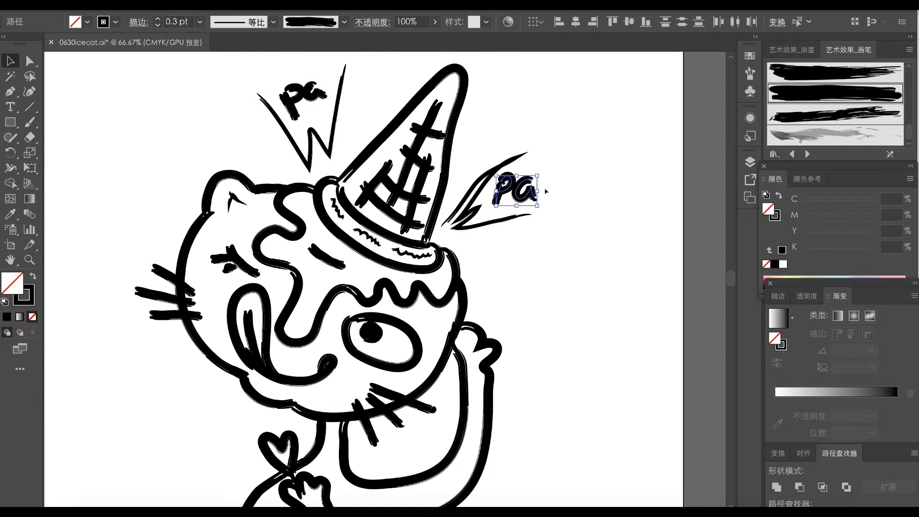
# - Pull in the upper stroke of the burst to the right of the cone and delete the anchor at its inner end
pyautogui.press('a')
pyautogui.click(489, 173)
pyautogui.moveTo(517, 158)
pyautogui.mouseDown()
pyautogui.moveTo(512, 151)
pyautogui.moveTo(479, 180)
pyautogui.mouseUp()
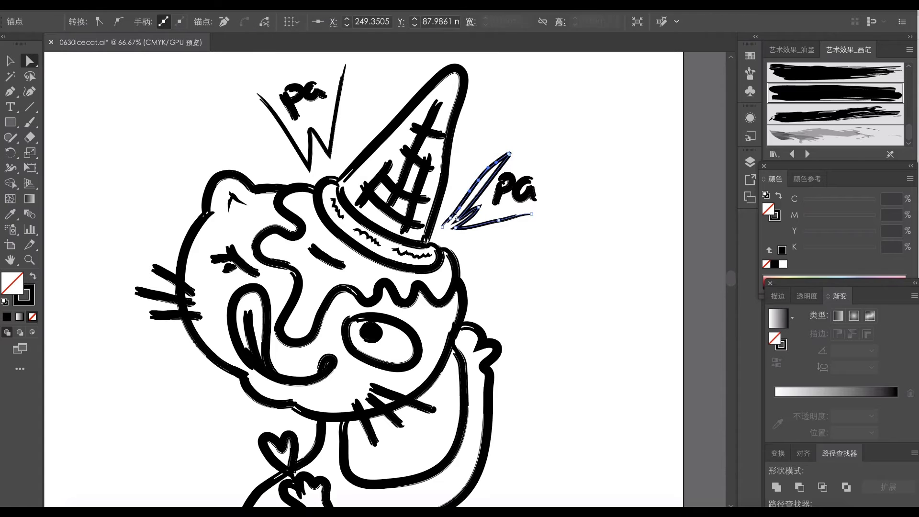
pyautogui.click(443, 227)
pyautogui.press('Delete')
# - Reshape the burst to the right of the cone into an open zigzag around the "pa" lettering
pyautogui.moveTo(450, 218); pyautogui.dragTo(450, 210)
pyautogui.moveTo(532, 214); pyautogui.dragTo(529, 216)
pyautogui.click(508, 221)
pyautogui.moveTo(455, 228); pyautogui.dragTo(467, 227)
pyautogui.click(478, 207)
pyautogui.moveTo(473, 215); pyautogui.dragTo(465, 212)
pyautogui.click(467, 227)
pyautogui.moveTo(509, 154)
pyautogui.mouseDown()
pyautogui.moveTo(513, 146)
pyautogui.moveTo(502, 150)
pyautogui.mouseUp()
pyautogui.moveTo(479, 180); pyautogui.dragTo(475, 179)
pyautogui.click(499, 208)
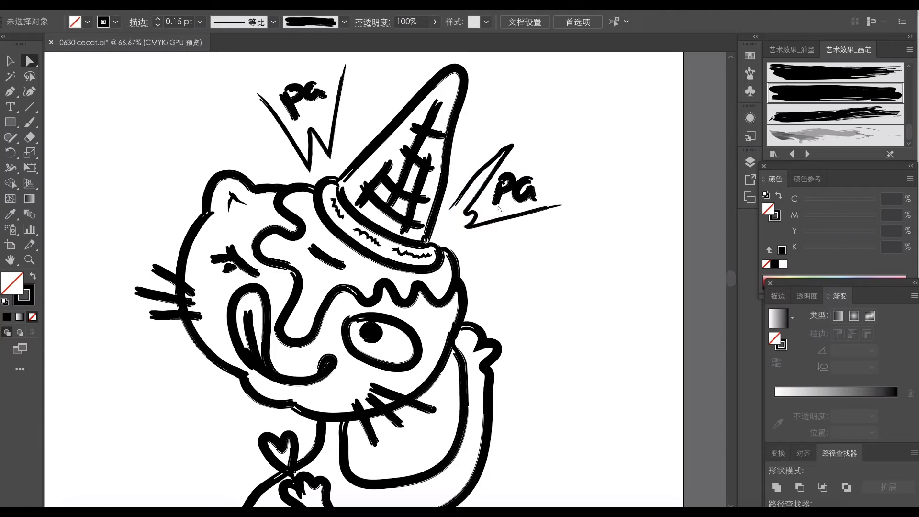
# - Shift both "pa" bursts with their lettering slightly outward from the cone
pyautogui.press('s')
pyautogui.moveTo(480, 227); pyautogui.dragTo(465, 236)
pyautogui.moveTo(614, 123); pyautogui.dragTo(448, 240)
pyautogui.press('v')
pyautogui.moveTo(497, 196); pyautogui.dragTo(509, 219)
pyautogui.click(363, 83)
pyautogui.moveTo(340, 93); pyautogui.dragTo(330, 95)
pyautogui.click(533, 130)
# - Select the end points where the chin line meets the face outline
pyautogui.moveTo(384, 364); pyautogui.dragTo(399, 308)
pyautogui.press('a')
pyautogui.moveTo(322, 357); pyautogui.dragTo(286, 333)
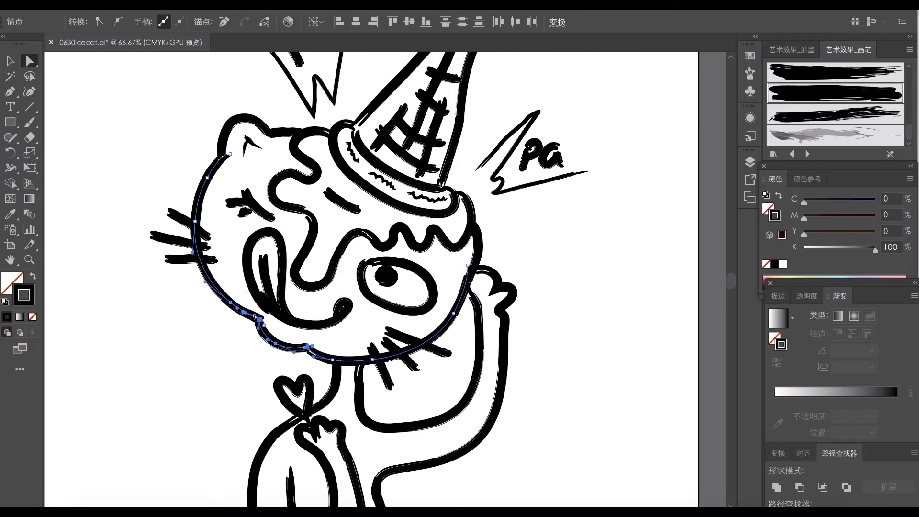
pyautogui.click(306, 305)
# - Reshape the last wave of the icing edge beneath the cone rim by removing an anchor and repositioning its neighbour
pyautogui.moveTo(362, 299); pyautogui.dragTo(358, 258)
pyautogui.click(407, 242)
pyautogui.click(190, 18)
pyautogui.press('a')
pyautogui.click(476, 309)
pyautogui.moveTo(555, 307); pyautogui.dragTo(556, 305)
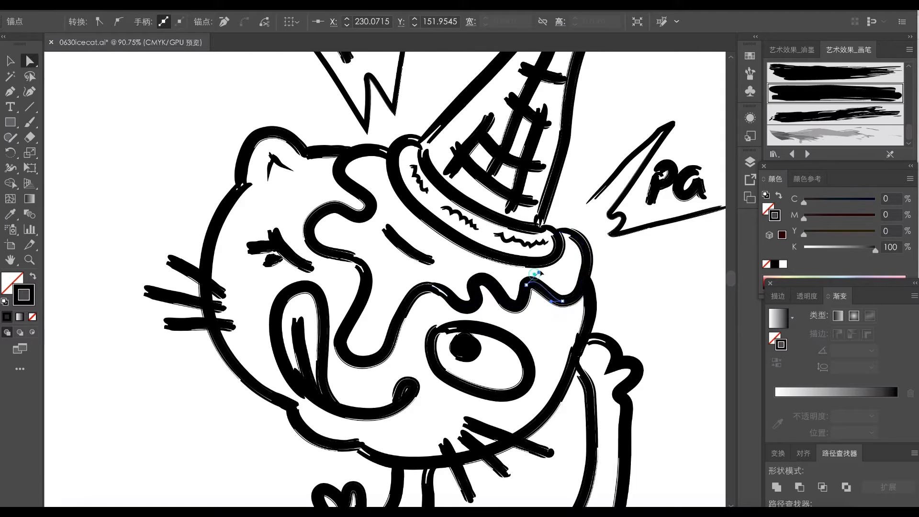
pyautogui.press('p')
pyautogui.click(526, 285)
pyautogui.press('a')
pyautogui.moveTo(533, 288); pyautogui.dragTo(532, 290)
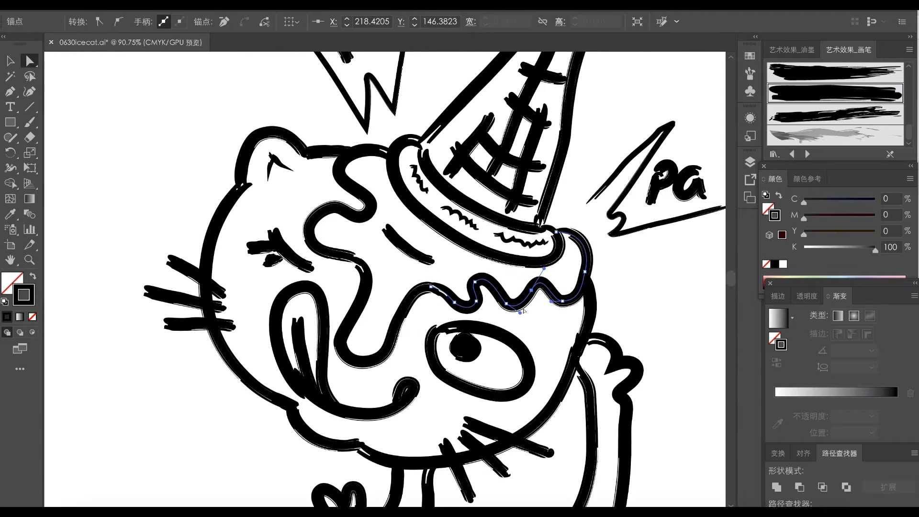
# - Bulge the icing outward beside the cone and extend its end point to the cone's base
pyautogui.moveTo(594, 274); pyautogui.dragTo(605, 271)
pyautogui.click(621, 257)
pyautogui.click(564, 232)
pyautogui.moveTo(557, 233); pyautogui.dragTo(541, 232)
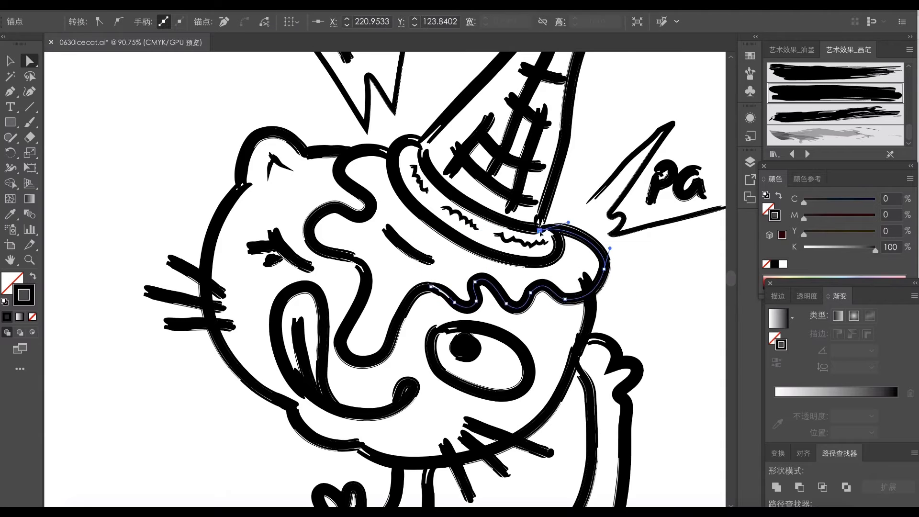
# - Reshape the upper end of the face outline so it curves out from under the bulging icing
pyautogui.click(583, 275)
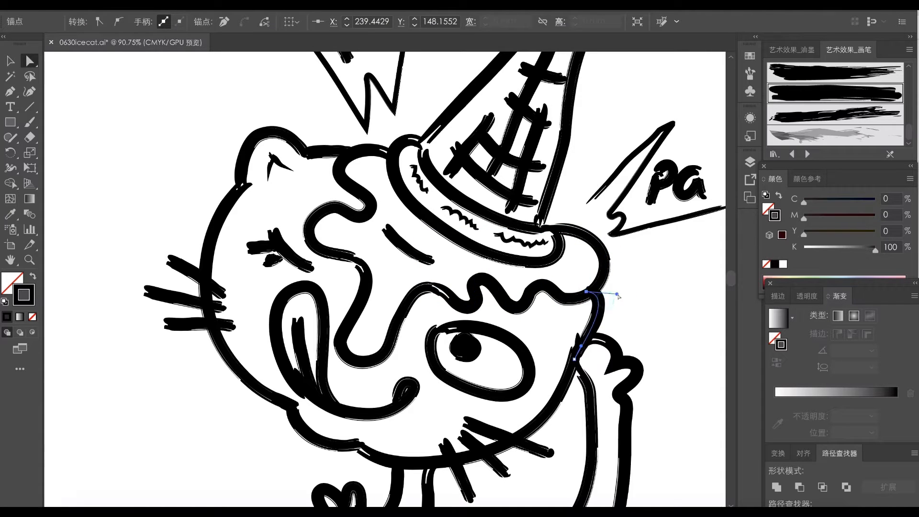
pyautogui.click(579, 335)
pyautogui.click(563, 320)
# - Shift the anchors of the small icing waves above the open eye to even out their curves
pyautogui.click(506, 303)
pyautogui.moveTo(506, 303); pyautogui.dragTo(514, 306)
pyautogui.click(531, 293)
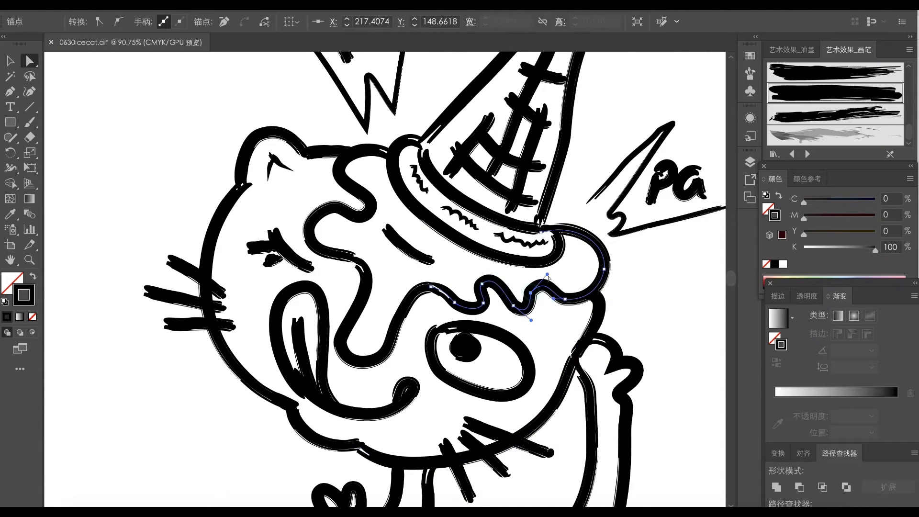
pyautogui.click(441, 295)
pyautogui.click(481, 307)
pyautogui.click(482, 306)
pyautogui.hotkey('ctrl', 'z')
pyautogui.click(489, 309)
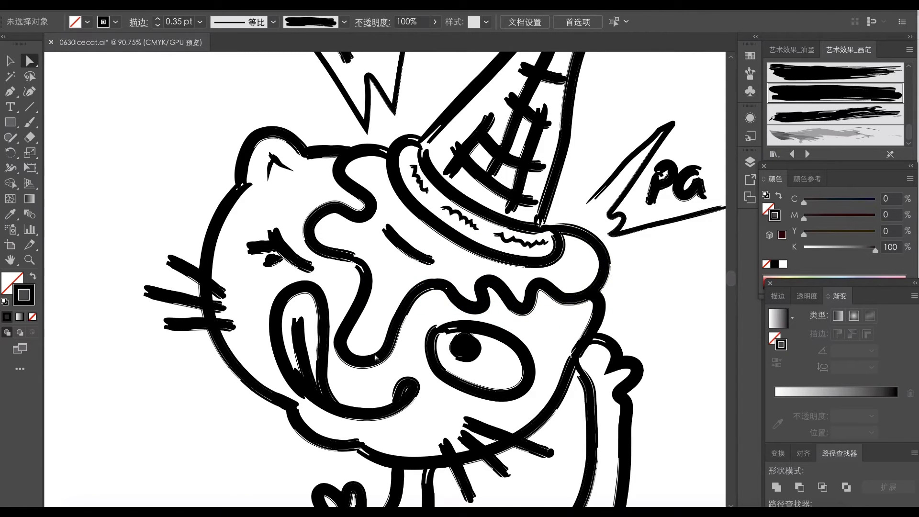
# - Reshape the finger curves of the paw beneath the heart by adjusting the hand path's anchors
pyautogui.hotkey('ctrl', '0')
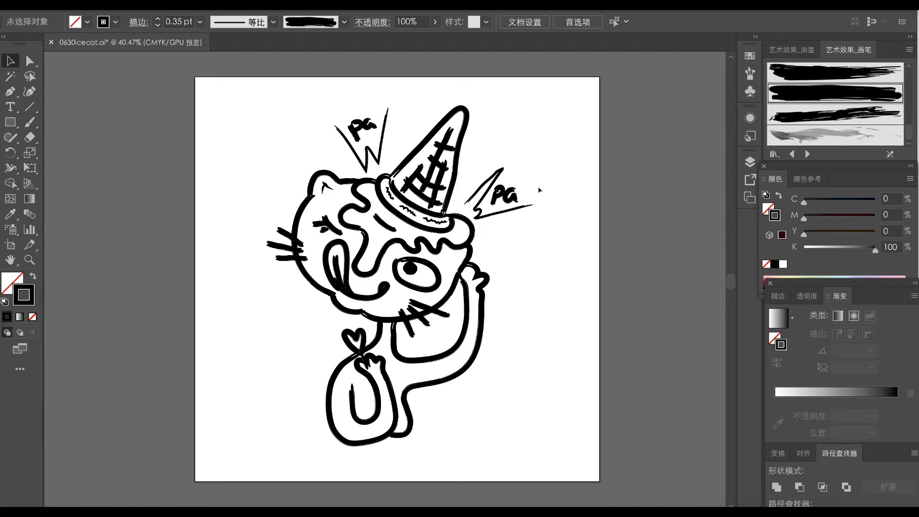
pyautogui.moveTo(371, 378); pyautogui.dragTo(484, 381)
pyautogui.click(367, 340)
pyautogui.click(343, 307)
pyautogui.moveTo(345, 293); pyautogui.dragTo(360, 329)
pyautogui.click(316, 335)
pyautogui.moveTo(371, 382); pyautogui.dragTo(372, 386)
pyautogui.click(428, 324)
pyautogui.moveTo(403, 304); pyautogui.dragTo(410, 305)
pyautogui.click(392, 304)
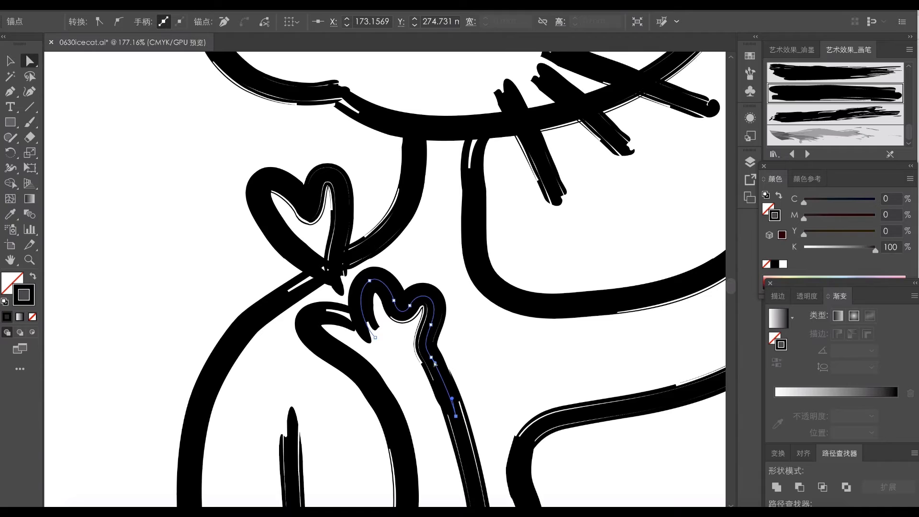
# - Push the short leg curve beside the cat's belly outward into a rounder shape
pyautogui.scroll(-5, 369, 270)
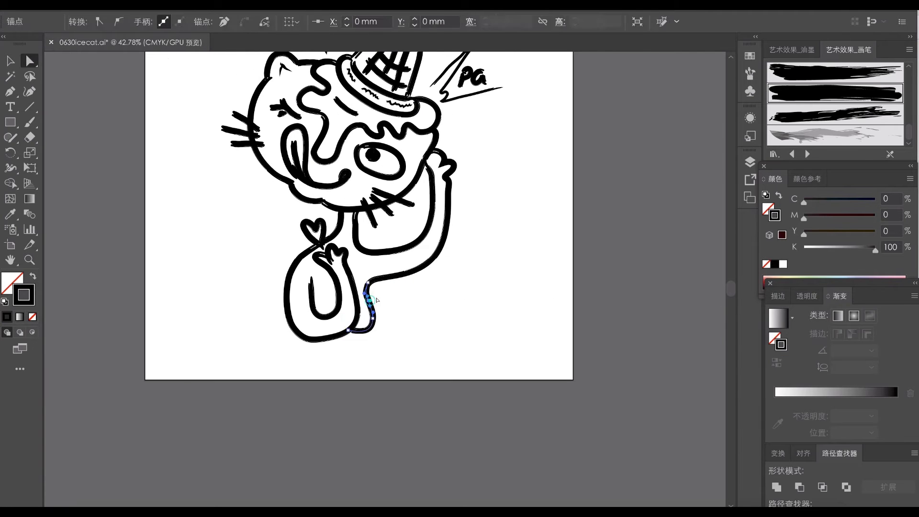
pyautogui.click(374, 330)
pyautogui.click(392, 318)
pyautogui.moveTo(373, 319)
pyautogui.mouseDown()
pyautogui.moveTo(343, 335)
pyautogui.moveTo(377, 329)
pyautogui.moveTo(343, 335)
pyautogui.moveTo(382, 305)
pyautogui.mouseUp()
pyautogui.click(393, 322)
pyautogui.click(360, 346)
pyautogui.click(395, 301)
# - Move the leg curve's upper end onto the arm line, smooth its bend and meet the belly outline at its lower end
pyautogui.scroll(5, 367, 286)
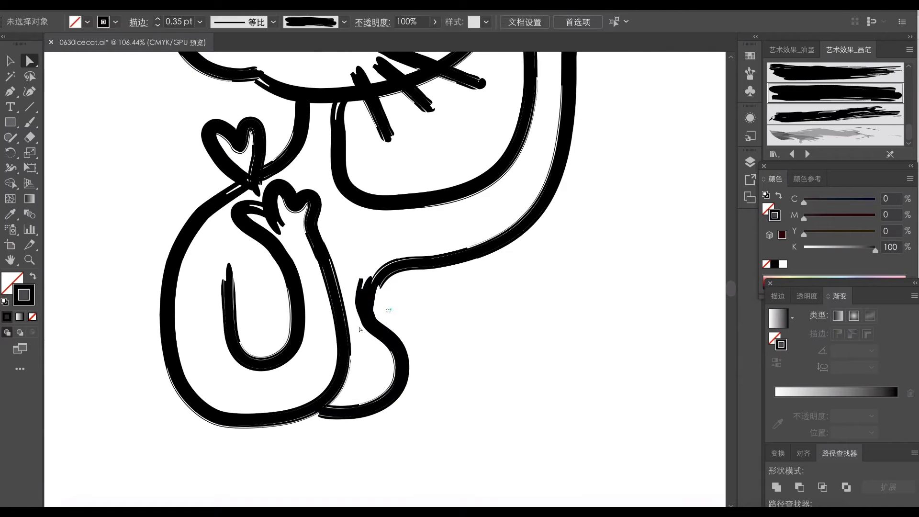
pyautogui.moveTo(368, 275); pyautogui.dragTo(383, 273)
pyautogui.click(392, 303)
pyautogui.moveTo(368, 320); pyautogui.dragTo(367, 318)
pyautogui.click(405, 335)
pyautogui.click(318, 410)
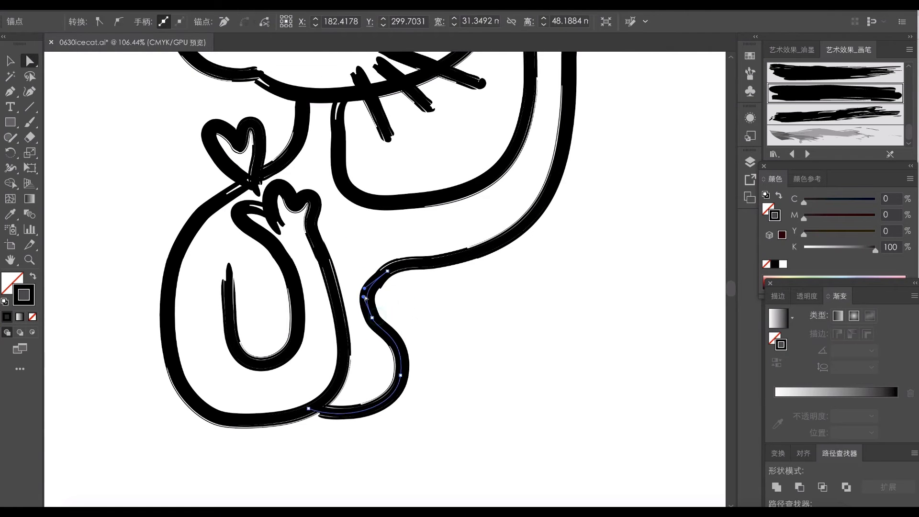
pyautogui.click(361, 381)
# - Place a short accent stroke beneath the "pa" burst on the right of the cone
pyautogui.scroll(-5, 383, 283)
pyautogui.press('v')
pyautogui.click(475, 205)
pyautogui.moveTo(478, 209); pyautogui.dragTo(482, 212)
pyautogui.click(379, 130)
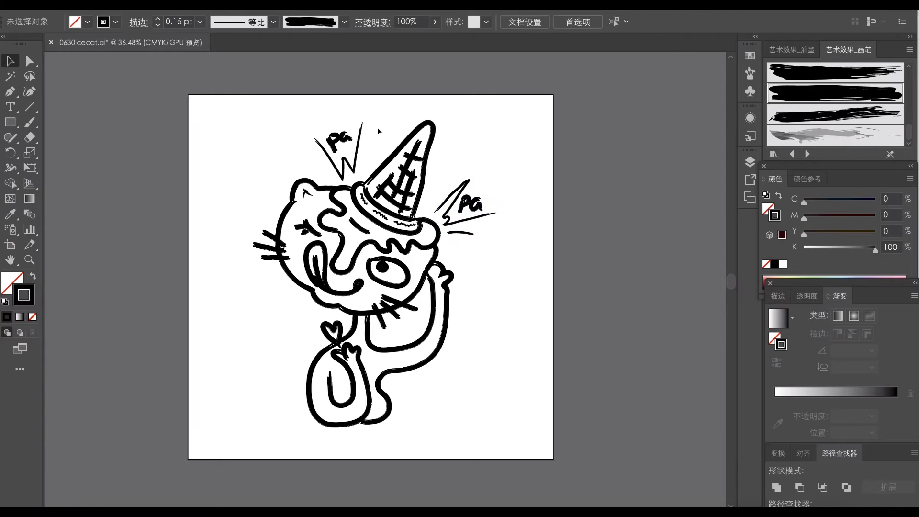
# - Reshape the open eye's outline into a flatter oval and shift its pupil toward the upper edge
pyautogui.scroll(5, 374, 268)
pyautogui.press('a')
pyautogui.click(368, 239)
pyautogui.moveTo(346, 225); pyautogui.dragTo(356, 224)
pyautogui.click(360, 242)
pyautogui.moveTo(404, 266)
pyautogui.mouseDown()
pyautogui.moveTo(411, 261)
pyautogui.moveTo(401, 258)
pyautogui.mouseUp()
pyautogui.moveTo(454, 328); pyautogui.dragTo(454, 321)
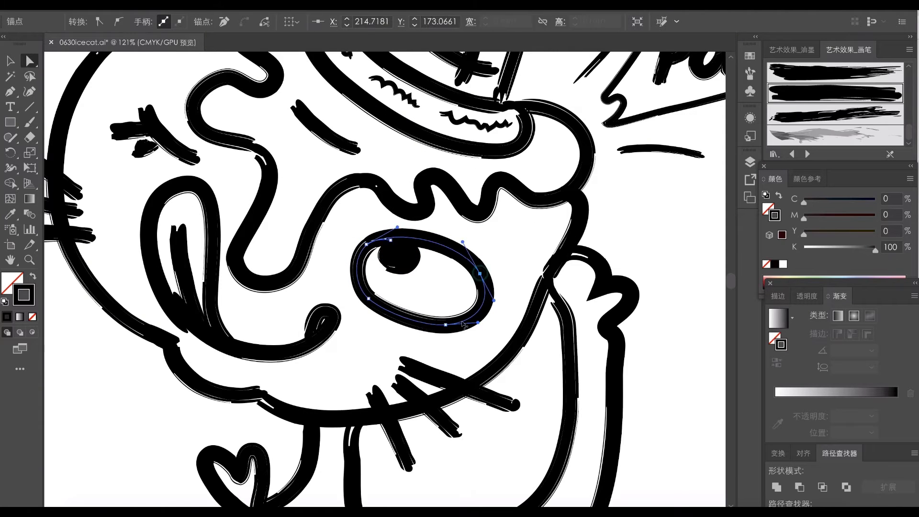
pyautogui.moveTo(487, 292); pyautogui.dragTo(491, 291)
pyautogui.click(439, 308)
# - Scale down the open eye with its pupil and move it closer to the outer edge of the face
pyautogui.press('v')
pyautogui.click(478, 259)
pyautogui.keyDown('shift'); pyautogui.click(402, 259); pyautogui.keyUp('shift')
pyautogui.moveTo(490, 234)
pyautogui.mouseDown()
pyautogui.moveTo(481, 241)
pyautogui.moveTo(500, 245)
pyautogui.mouseUp()
pyautogui.click(520, 249)
pyautogui.scroll(-2, 336, 297)
pyautogui.moveTo(305, 303); pyautogui.dragTo(433, 325)
pyautogui.click(415, 325)
pyautogui.moveTo(417, 251); pyautogui.dragTo(404, 262)
pyautogui.moveTo(412, 349)
pyautogui.mouseDown()
pyautogui.moveTo(400, 356)
pyautogui.moveTo(368, 336)
pyautogui.moveTo(395, 352)
pyautogui.mouseUp()
pyautogui.click(407, 345)
# - Lower the tip of the long icing drip and clean up the anchors where it meets the wavy edge
pyautogui.press('a')
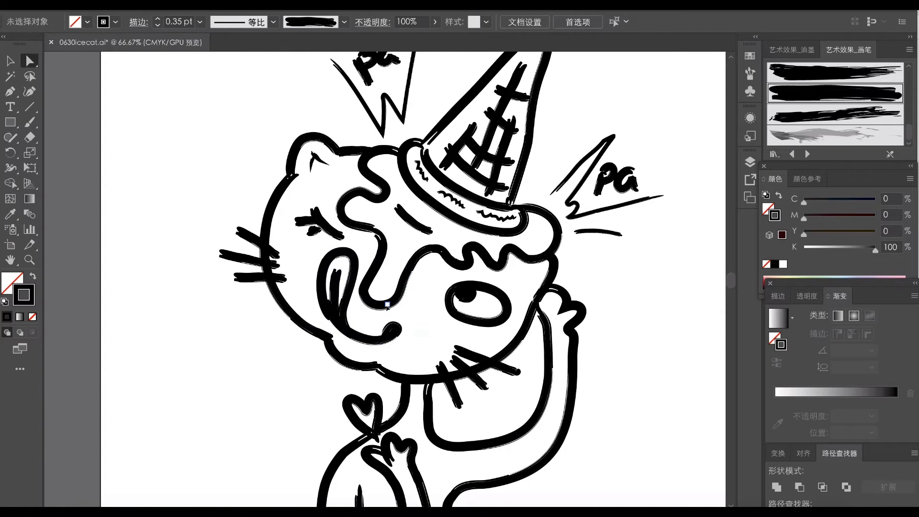
pyautogui.moveTo(382, 306); pyautogui.dragTo(383, 312)
pyautogui.click(384, 253)
pyautogui.moveTo(400, 247); pyautogui.dragTo(472, 268)
pyautogui.press('Delete')
# - Round out the middle wave of the icing above the open eye by adjusting its anchors and handles
pyautogui.scroll(3, 454, 273)
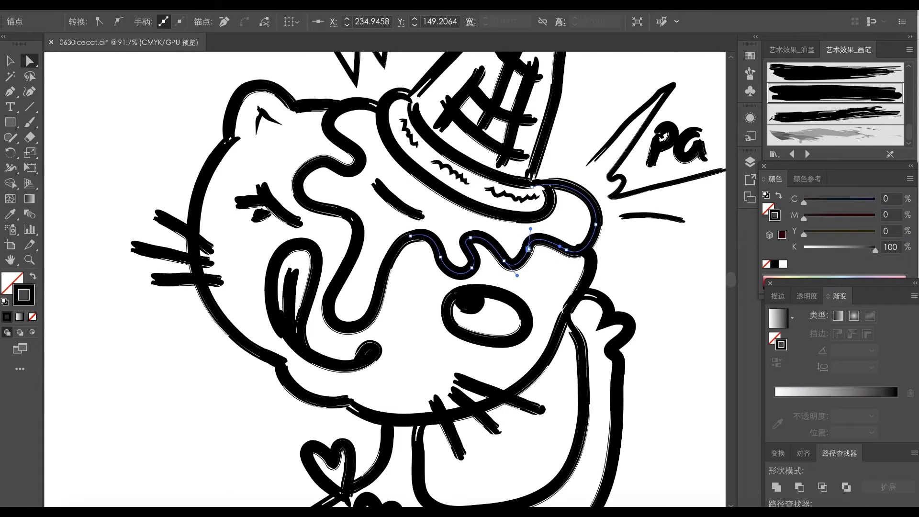
pyautogui.click(471, 237)
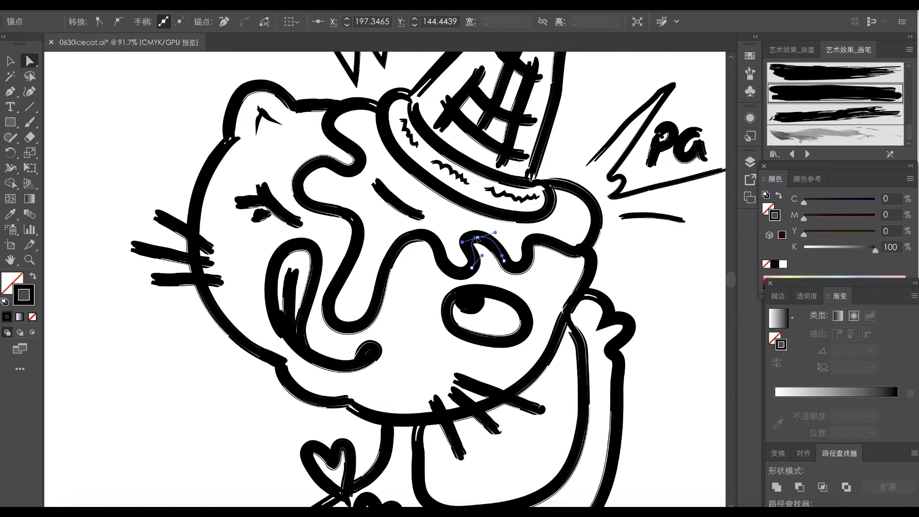
pyautogui.click(497, 227)
pyautogui.moveTo(470, 250); pyautogui.dragTo(436, 244)
pyautogui.moveTo(472, 268); pyautogui.dragTo(493, 238)
pyautogui.click(496, 242)
# - Pull the upper end of the face outline slightly inward beneath the icing bulge
pyautogui.click(591, 260)
pyautogui.click(576, 250)
pyautogui.moveTo(576, 250)
pyautogui.mouseDown()
pyautogui.moveTo(588, 246)
pyautogui.moveTo(596, 264)
pyautogui.moveTo(574, 251)
pyautogui.mouseUp()
pyautogui.click(618, 269)
pyautogui.click(584, 280)
pyautogui.click(575, 284)
# - Adjust the end points where the raised arm and paw meet the face outline
pyautogui.moveTo(566, 316); pyautogui.dragTo(564, 330)
pyautogui.click(590, 316)
pyautogui.click(584, 297)
pyautogui.moveTo(579, 299); pyautogui.dragTo(573, 303)
pyautogui.click(591, 317)
pyautogui.click(571, 329)
pyautogui.click(589, 320)
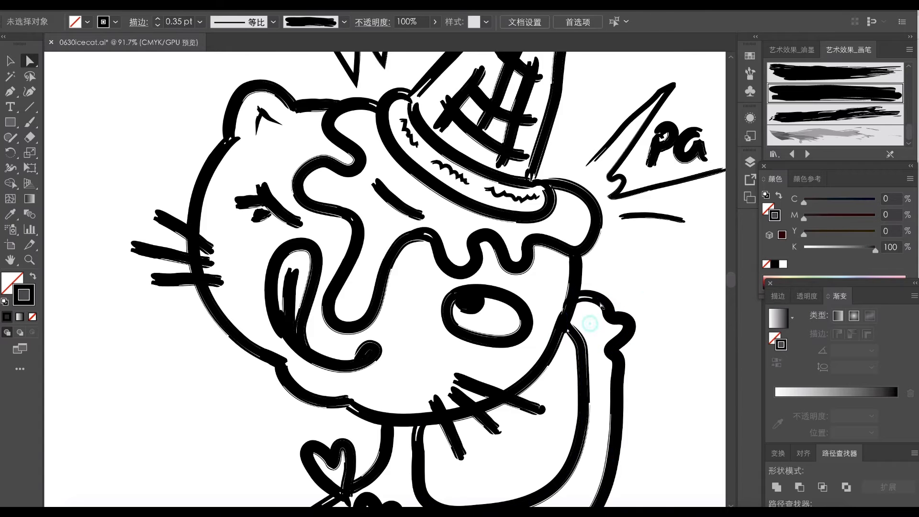
# - Reshape the curled end of the mouth line into a flatter, elongated tip
pyautogui.scroll(-5, 416, 273)
pyautogui.scroll(3, 382, 302)
pyautogui.click(334, 288)
pyautogui.click(320, 288)
pyautogui.scroll(3, 301, 285)
pyautogui.click(335, 309)
pyautogui.moveTo(344, 306); pyautogui.dragTo(361, 309)
pyautogui.moveTo(355, 305); pyautogui.dragTo(344, 310)
pyautogui.click(335, 325)
# - Align the chin line's upper end with the face outline where the two strokes meet
pyautogui.click(316, 304)
pyautogui.click(283, 300)
pyautogui.moveTo(263, 316); pyautogui.dragTo(262, 317)
pyautogui.moveTo(269, 304); pyautogui.dragTo(267, 311)
pyautogui.click(263, 314)
pyautogui.click(266, 315)
pyautogui.click(282, 318)
pyautogui.click(255, 301)
pyautogui.click(249, 297)
# - Smooth the chin curve by adjusting its handles and its junction with the lower face outline
pyautogui.moveTo(239, 264); pyautogui.dragTo(218, 283)
pyautogui.click(270, 326)
pyautogui.click(271, 320)
pyautogui.click(254, 283)
pyautogui.click(273, 318)
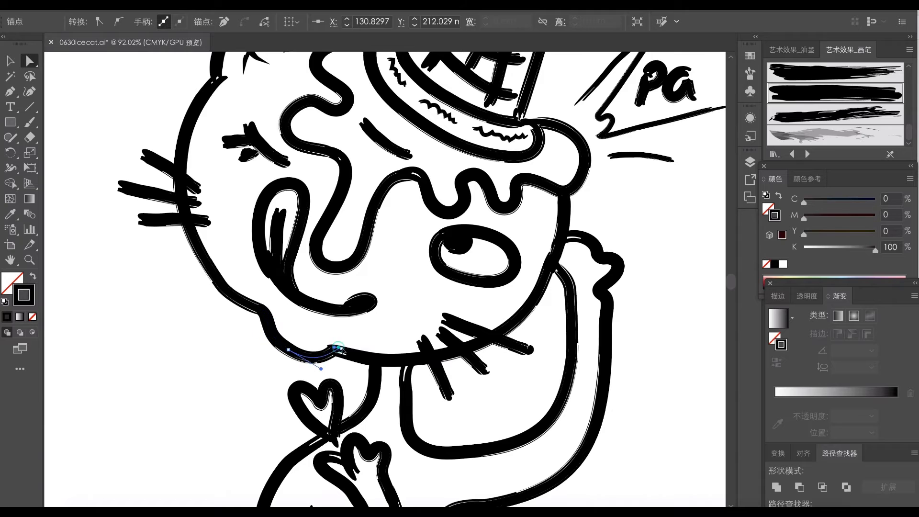
pyautogui.click(252, 339)
pyautogui.moveTo(322, 370); pyautogui.dragTo(287, 354)
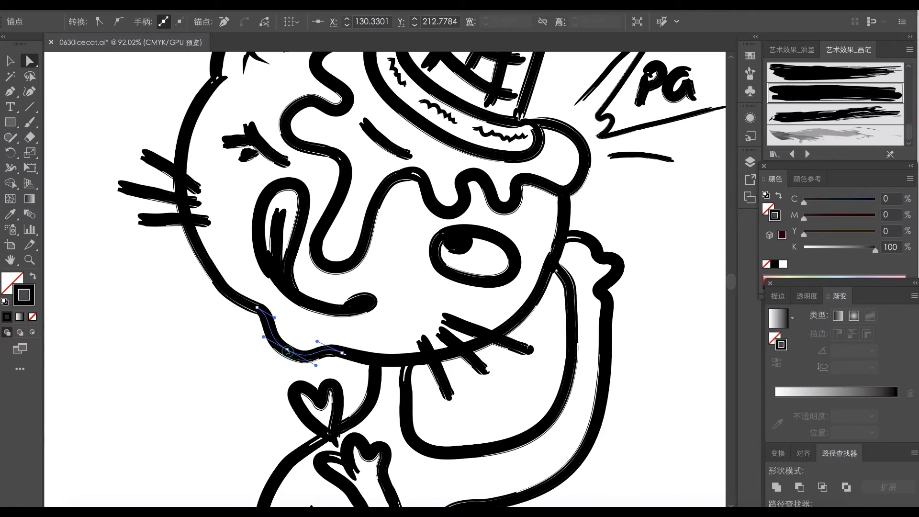
pyautogui.click(314, 331)
# - Delete the stray anchor where the cone's right edge meets the rim and tidy the stroke ends there
pyautogui.scroll(-3, 392, 293)
pyautogui.scroll(3, 382, 157)
pyautogui.click(410, 136)
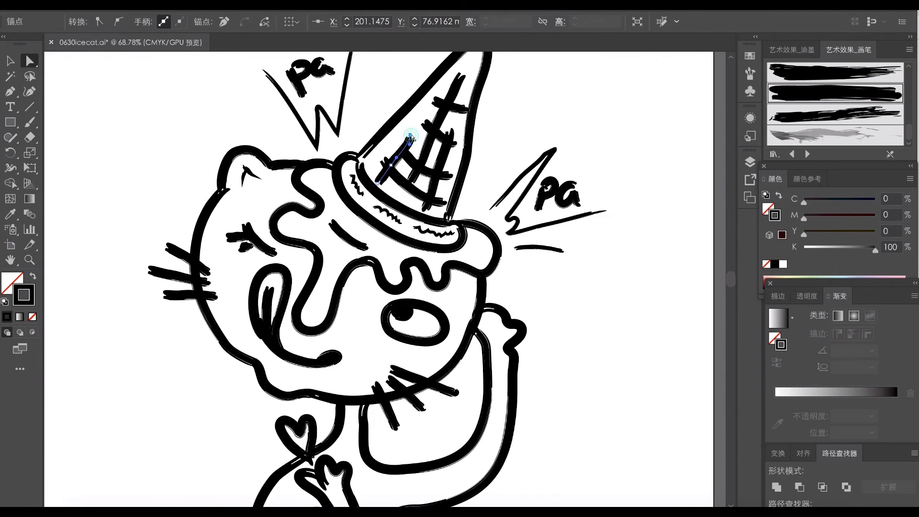
pyautogui.moveTo(452, 176); pyautogui.dragTo(450, 204)
pyautogui.scroll(4, 422, 185)
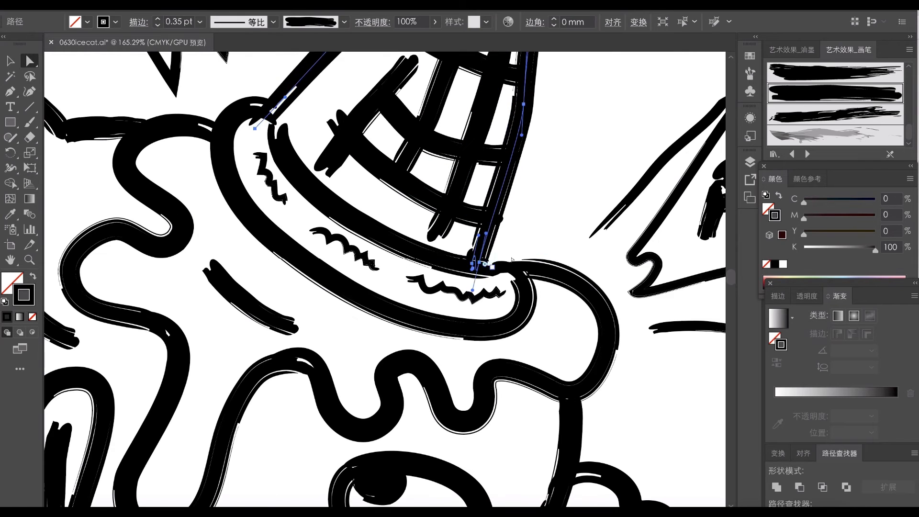
pyautogui.click(486, 262)
pyautogui.press('Delete')
pyautogui.moveTo(492, 257)
pyautogui.mouseDown()
pyautogui.moveTo(492, 272)
pyautogui.moveTo(497, 260)
pyautogui.moveTo(470, 280)
pyautogui.mouseUp()
pyautogui.click(543, 232)
pyautogui.scroll(-3, 542, 235)
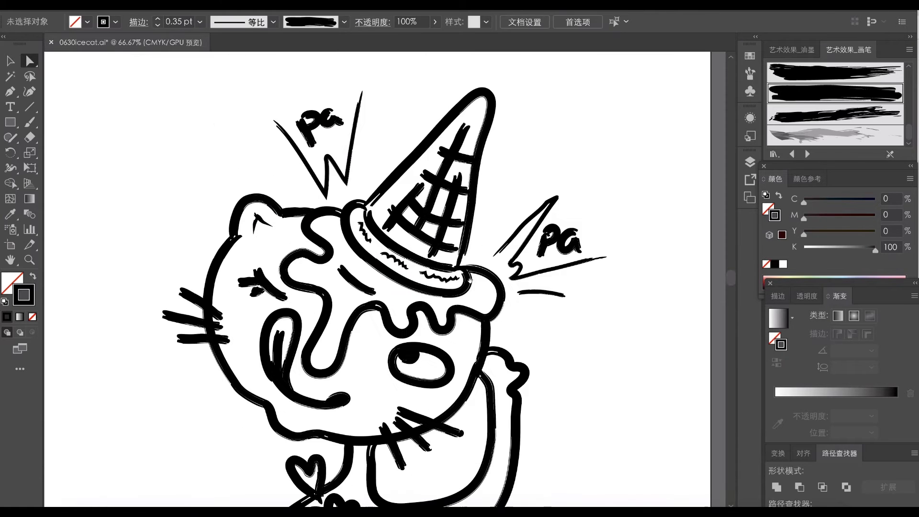
# - Adjust the starting points of the cone rim's inner and outer lines at the cone's left edge
pyautogui.moveTo(388, 230); pyautogui.dragTo(431, 230)
pyautogui.click(335, 188)
pyautogui.moveTo(331, 178); pyautogui.dragTo(345, 220)
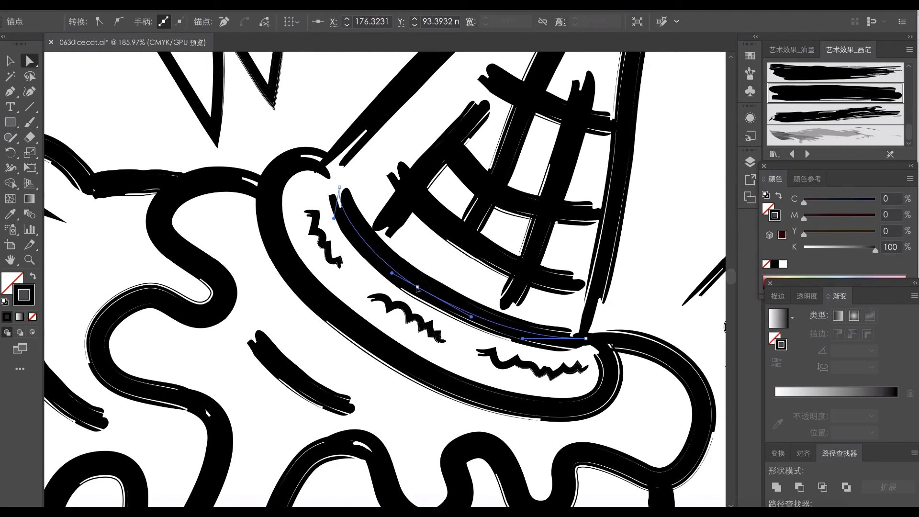
pyautogui.click(337, 144)
pyautogui.moveTo(320, 177); pyautogui.dragTo(331, 163)
pyautogui.click(353, 174)
# - Push the outer curve of the cone rim slightly outward
pyautogui.scroll(-3, 326, 267)
pyautogui.click(324, 279)
pyautogui.moveTo(324, 278); pyautogui.dragTo(321, 282)
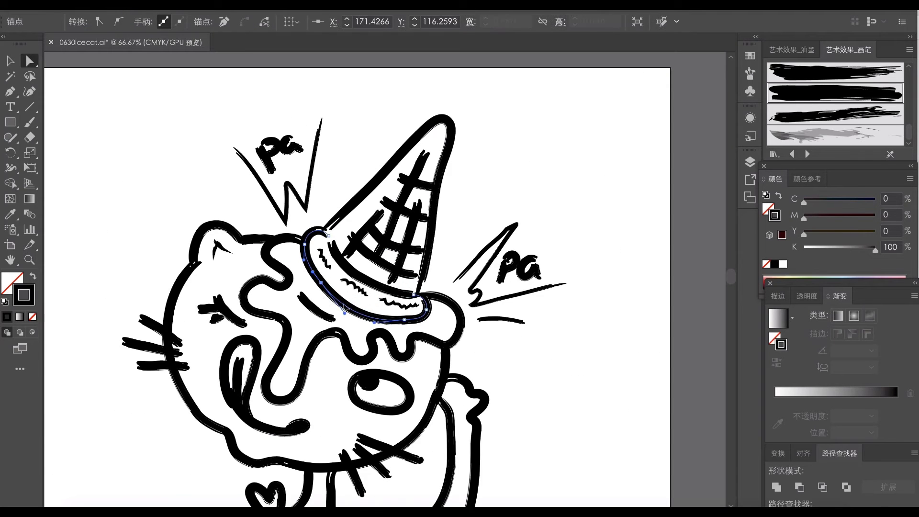
pyautogui.click(457, 237)
# - Adjust the upper anchor of the open eye's outline and move the eye with its pupil toward the face's centre
pyautogui.moveTo(412, 282); pyautogui.dragTo(493, 167)
pyautogui.click(438, 287)
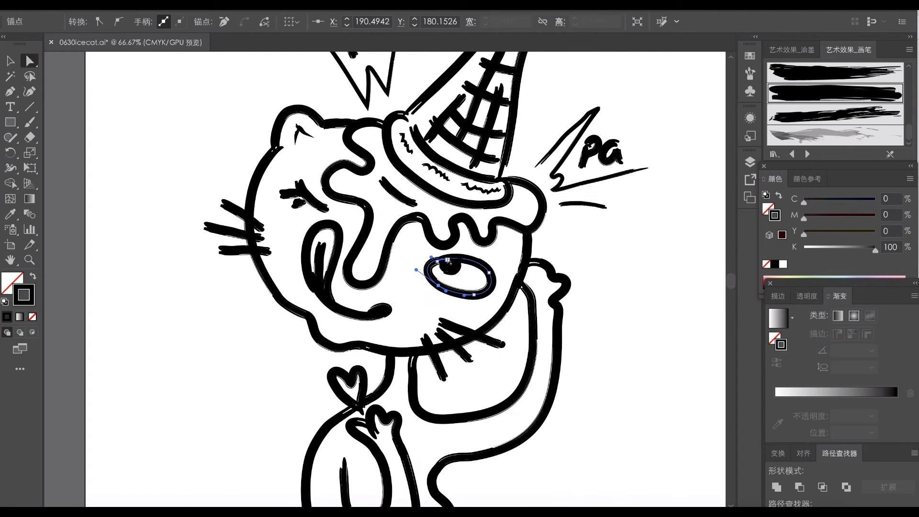
pyautogui.moveTo(448, 261); pyautogui.dragTo(441, 260)
pyautogui.click(604, 254)
pyautogui.press('v')
pyautogui.moveTo(503, 263); pyautogui.dragTo(441, 274)
pyautogui.moveTo(483, 261)
pyautogui.mouseDown()
pyautogui.moveTo(443, 283)
pyautogui.moveTo(480, 275)
pyautogui.mouseUp()
pyautogui.click(614, 296)
# - Adjust the outer ends of the whiskers below the open eye
pyautogui.press('a')
pyautogui.click(455, 346)
pyautogui.moveTo(469, 359); pyautogui.dragTo(507, 345)
pyautogui.click(508, 318)
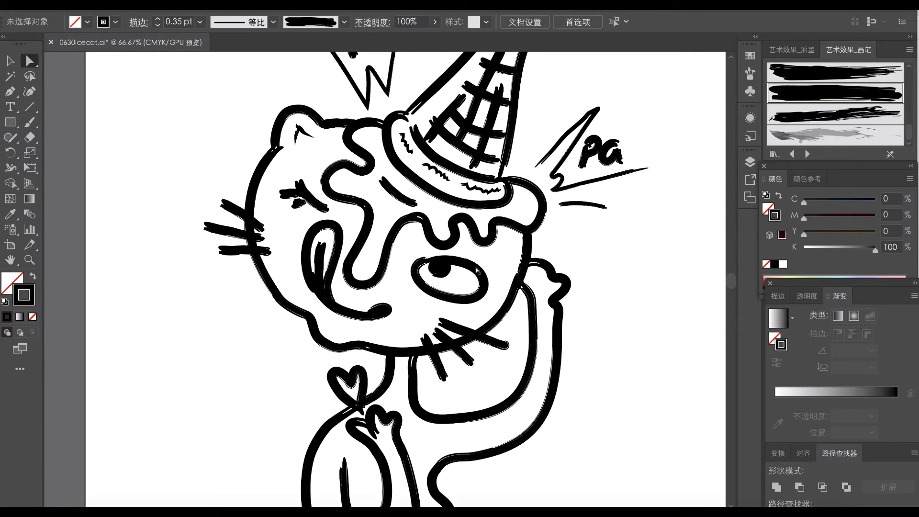
# - Bend the closed eye's lid line into a rounded arc by adjusting its anchors and handles
pyautogui.moveTo(308, 202); pyautogui.dragTo(310, 203)
pyautogui.moveTo(293, 204); pyautogui.dragTo(338, 211)
pyautogui.click(314, 219)
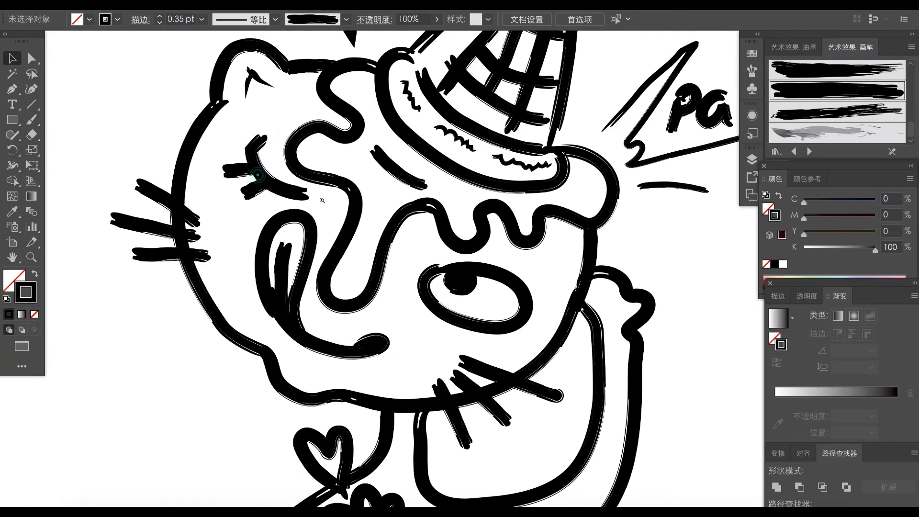
pyautogui.click(250, 152)
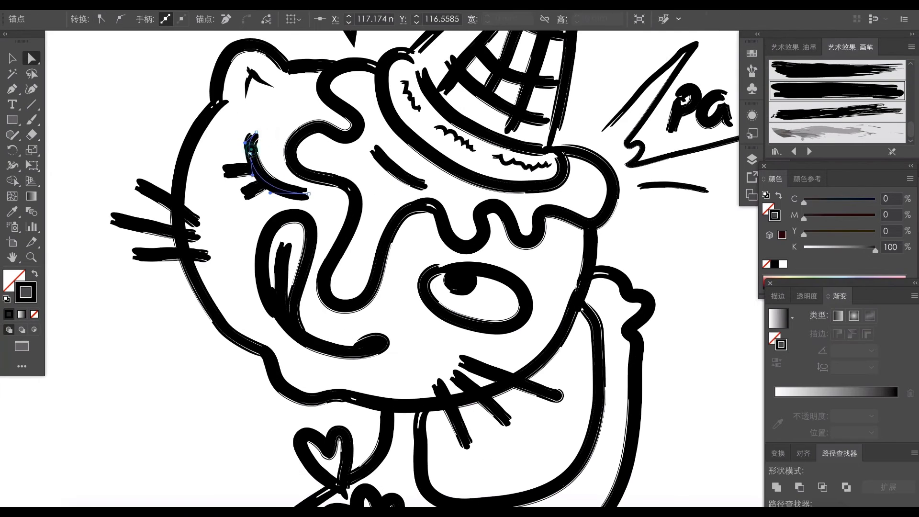
pyautogui.click(300, 195)
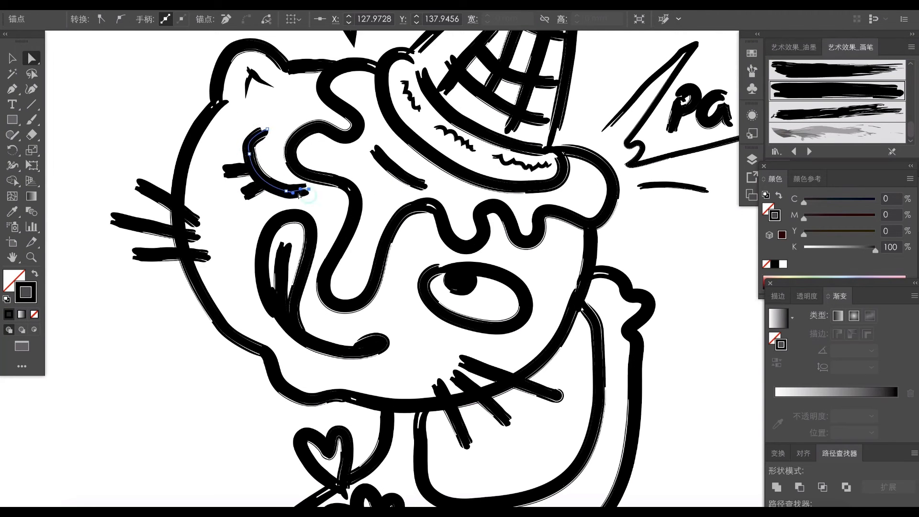
# - Refine the middle of the closed eye's lid arc and fit its two lashes against it
pyautogui.click(666, 344)
pyautogui.moveTo(644, 345); pyautogui.dragTo(599, 352)
pyautogui.press('v')
pyautogui.click(466, 243)
pyautogui.press('a')
pyautogui.click(456, 200)
pyautogui.moveTo(435, 193); pyautogui.dragTo(608, 316)
pyautogui.click(451, 240)
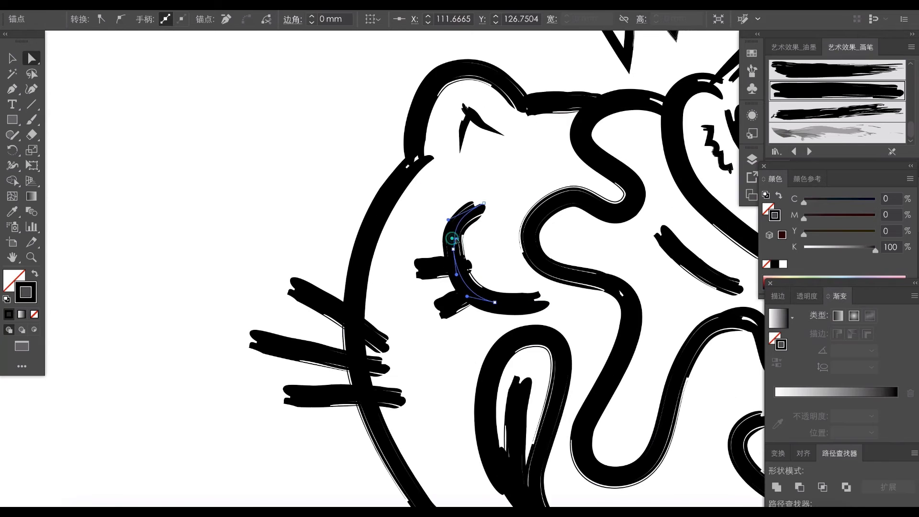
pyautogui.click(445, 267)
pyautogui.click(386, 249)
pyautogui.moveTo(378, 249); pyautogui.dragTo(235, 254)
pyautogui.moveTo(435, 302); pyautogui.dragTo(484, 304)
# - Shift the tongue and mouth line slightly toward the closed-eye side of the face
pyautogui.press('v')
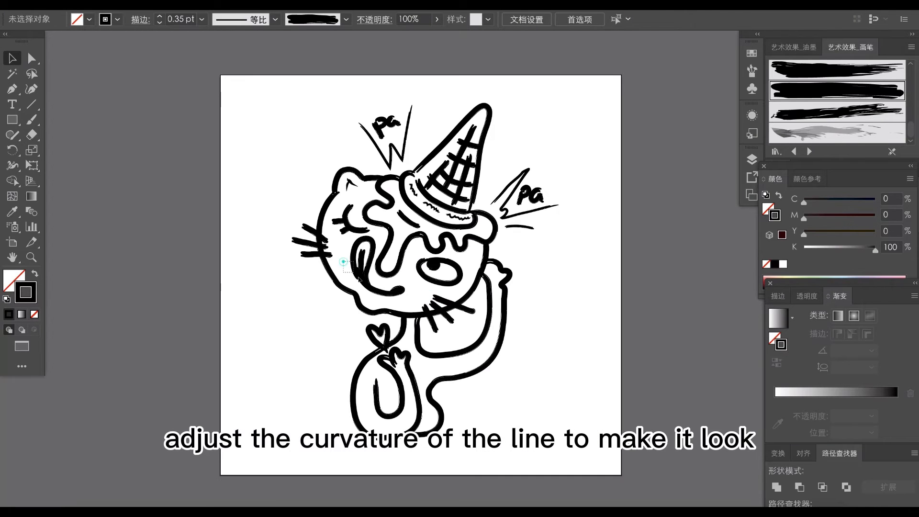
pyautogui.click(394, 296)
pyautogui.moveTo(397, 299); pyautogui.dragTo(394, 297)
pyautogui.click(556, 244)
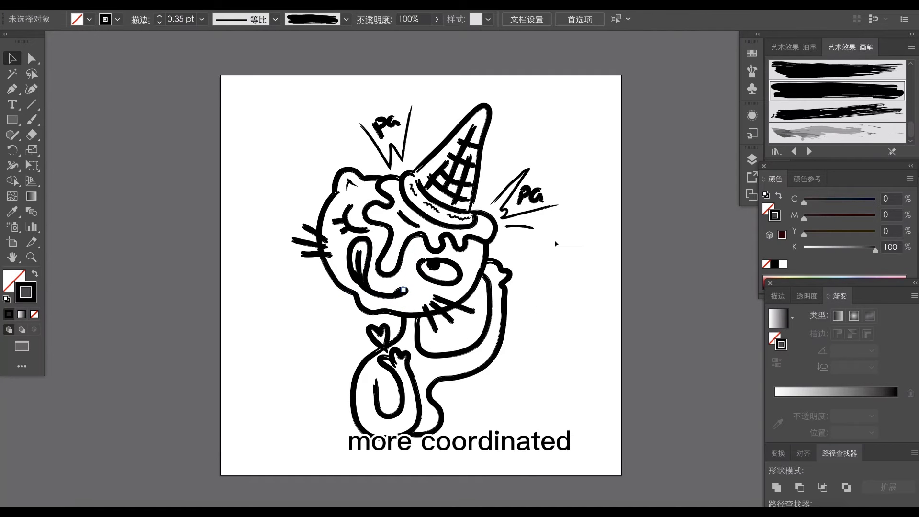
# - Set the stroke weight of the closed eye's lid and lashes to 0.2 pt
pyautogui.moveTo(359, 237); pyautogui.dragTo(338, 207)
pyautogui.doubleClick(179, 19)
pyautogui.write('0.2')
pyautogui.click(565, 278)
# - Try a 0.2 pt stroke weight on the open eye and its pupil
pyautogui.moveTo(460, 289)
pyautogui.mouseDown()
pyautogui.moveTo(428, 261)
pyautogui.moveTo(464, 284)
pyautogui.mouseUp()
pyautogui.doubleClick(179, 19)
pyautogui.write('0.2')
pyautogui.click(603, 308)
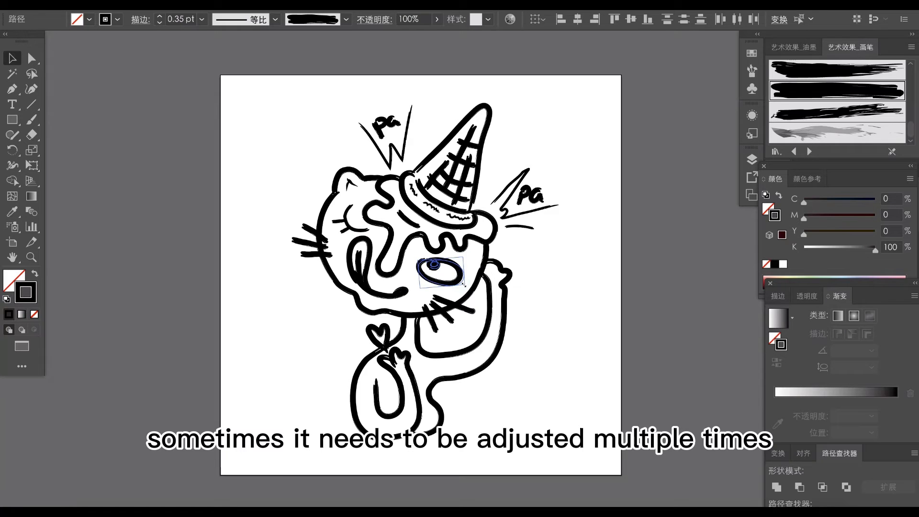
pyautogui.click(571, 307)
# - Move the three whiskers on the closed-eye side down and inward along the face outline
pyautogui.press('a')
pyautogui.moveTo(430, 388); pyautogui.dragTo(422, 359)
pyautogui.keyDown('ctrl'); pyautogui.click(331, 167); pyautogui.keyUp('ctrl')
pyautogui.moveTo(431, 278); pyautogui.dragTo(412, 278)
pyautogui.press('v')
pyautogui.moveTo(297, 212); pyautogui.dragTo(335, 279)
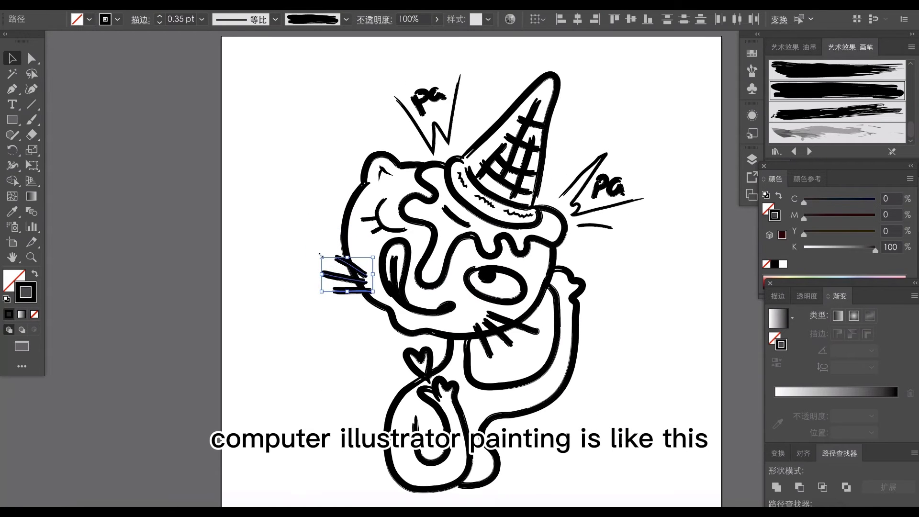
pyautogui.click(289, 306)
# - Reshape the raised arm's inner and outer lines so that the bend at the elbow becomes narrower
pyautogui.press('a')
pyautogui.moveTo(421, 331); pyautogui.dragTo(395, 297)
pyautogui.click(542, 344)
pyautogui.moveTo(547, 296); pyautogui.dragTo(548, 311)
pyautogui.click(517, 313)
pyautogui.moveTo(471, 326); pyautogui.dragTo(496, 362)
pyautogui.click(517, 347)
pyautogui.moveTo(540, 358); pyautogui.dragTo(543, 345)
pyautogui.moveTo(548, 310); pyautogui.dragTo(552, 310)
pyautogui.moveTo(541, 353); pyautogui.dragTo(495, 371)
pyautogui.moveTo(510, 331); pyautogui.dragTo(477, 329)
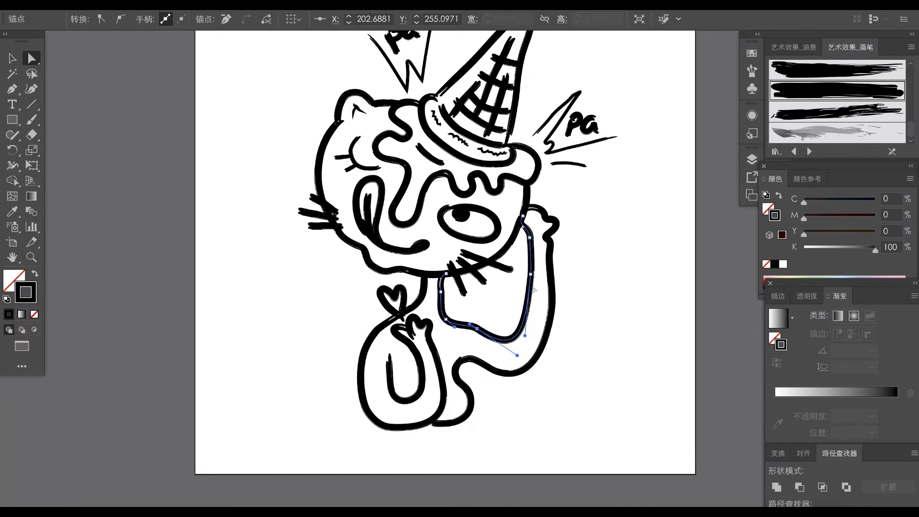
# - Lower the raised arm's elbow by pulling the bottom anchors and handles of both arm lines downward
pyautogui.moveTo(530, 274); pyautogui.dragTo(535, 275)
pyautogui.click(554, 296)
pyautogui.moveTo(552, 310); pyautogui.dragTo(553, 315)
pyautogui.moveTo(530, 369); pyautogui.dragTo(544, 386)
pyautogui.click(591, 311)
pyautogui.click(537, 286)
pyautogui.moveTo(535, 275); pyautogui.dragTo(536, 283)
pyautogui.moveTo(507, 351); pyautogui.dragTo(510, 354)
pyautogui.moveTo(528, 356); pyautogui.dragTo(495, 382)
pyautogui.click(506, 373)
pyautogui.moveTo(524, 391); pyautogui.dragTo(515, 406)
pyautogui.moveTo(553, 316); pyautogui.dragTo(555, 325)
pyautogui.moveTo(544, 394); pyautogui.dragTo(547, 390)
# - Refine the inner arm line's slope toward the neck and push the outer forearm line outward
pyautogui.click(493, 344)
pyautogui.moveTo(477, 329); pyautogui.dragTo(479, 333)
pyautogui.click(464, 356)
pyautogui.moveTo(492, 381); pyautogui.dragTo(464, 361)
pyautogui.click(493, 345)
pyautogui.moveTo(537, 309); pyautogui.dragTo(538, 316)
pyautogui.moveTo(502, 363); pyautogui.dragTo(505, 364)
pyautogui.click(555, 319)
pyautogui.moveTo(555, 325); pyautogui.dragTo(561, 327)
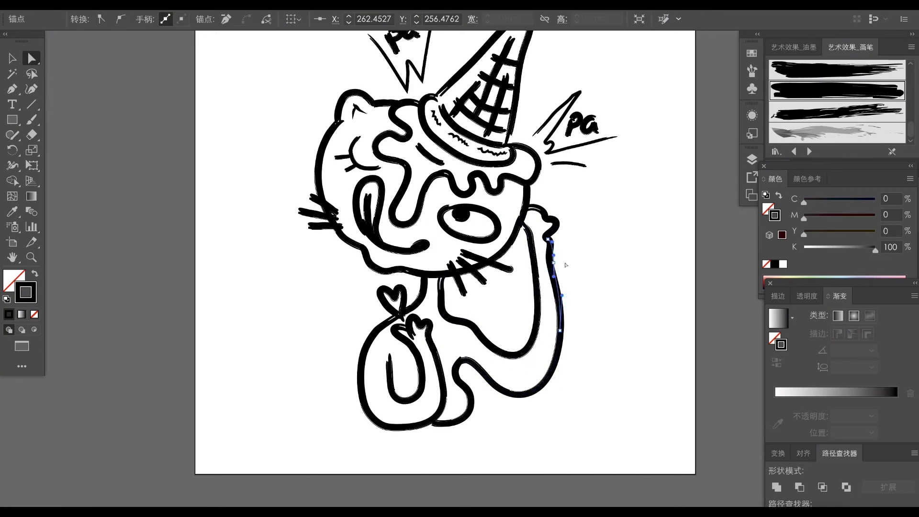
pyautogui.click(609, 308)
# - Shorten the upper end of the curl inside the body and pull in the rounded curve beside the body's base
pyautogui.moveTo(390, 356); pyautogui.dragTo(392, 366)
pyautogui.click(518, 332)
pyautogui.click(462, 359)
pyautogui.click(471, 400)
pyautogui.click(494, 407)
pyautogui.moveTo(471, 407); pyautogui.dragTo(422, 424)
pyautogui.click(482, 419)
pyautogui.click(433, 424)
pyautogui.moveTo(467, 410); pyautogui.dragTo(466, 412)
pyautogui.click(498, 389)
pyautogui.click(508, 412)
# - Add an anchor at the lowest point of the raised arm's inner line and pull it slightly downward
pyautogui.click(489, 382)
pyautogui.click(516, 356)
pyautogui.press('p')
pyautogui.click(516, 356)
pyautogui.press('a')
pyautogui.moveTo(516, 355); pyautogui.dragTo(516, 362)
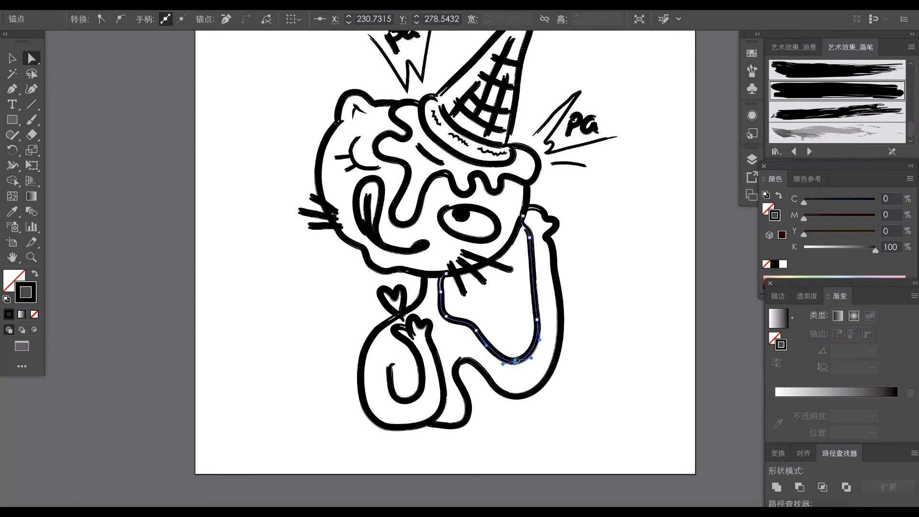
# - Reshape the raised hand's top and wrist and shorten the inner arm line's start beneath it
pyautogui.moveTo(537, 319); pyautogui.dragTo(560, 331)
pyautogui.click(556, 277)
pyautogui.click(573, 269)
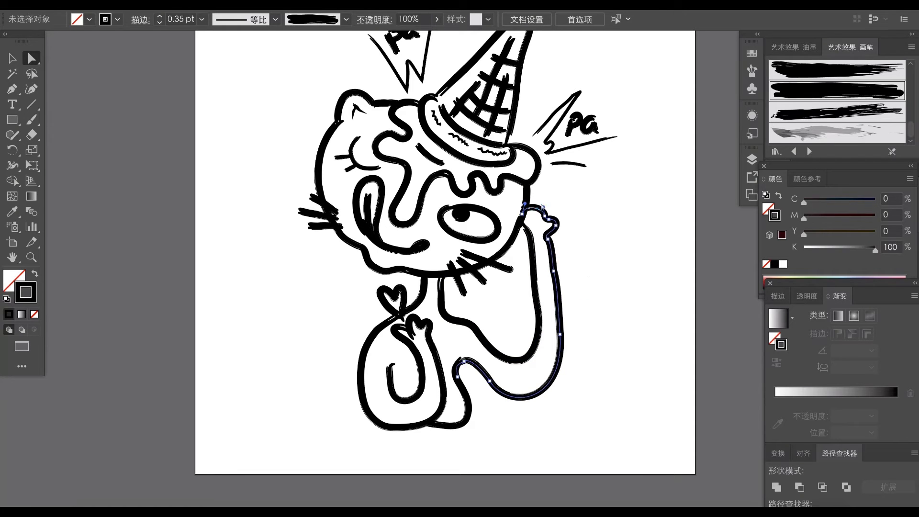
pyautogui.moveTo(542, 207); pyautogui.dragTo(540, 203)
pyautogui.moveTo(548, 239); pyautogui.dragTo(556, 277)
pyautogui.moveTo(556, 225); pyautogui.dragTo(530, 237)
pyautogui.click(545, 249)
# - Push the raised arm's outer line farther out near the elbow and smooth its curve toward the body
pyautogui.click(537, 312)
pyautogui.moveTo(538, 309); pyautogui.dragTo(563, 344)
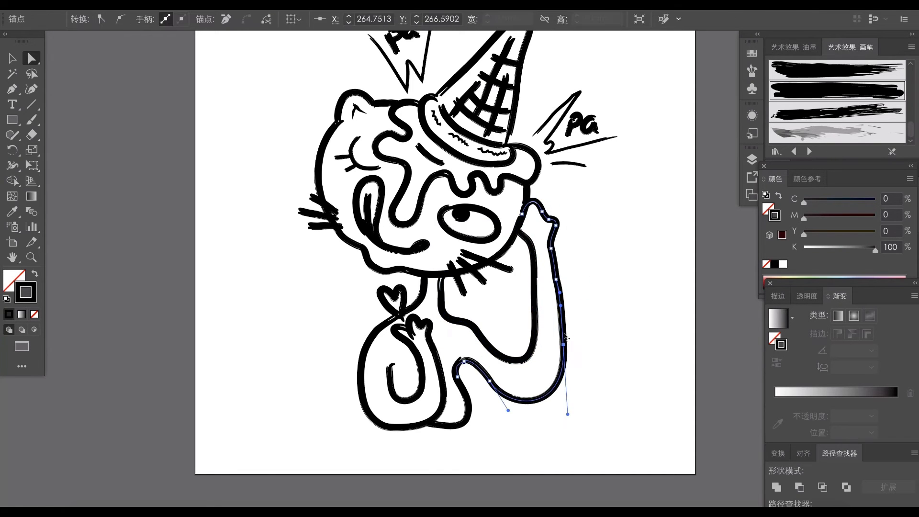
pyautogui.click(589, 326)
pyautogui.moveTo(498, 378)
pyautogui.mouseDown()
pyautogui.moveTo(451, 366)
pyautogui.moveTo(460, 387)
pyautogui.mouseUp()
# - Write the artist's signature with the art brush below the cat's bent arm
pyautogui.press('b')
pyautogui.click(177, 20)
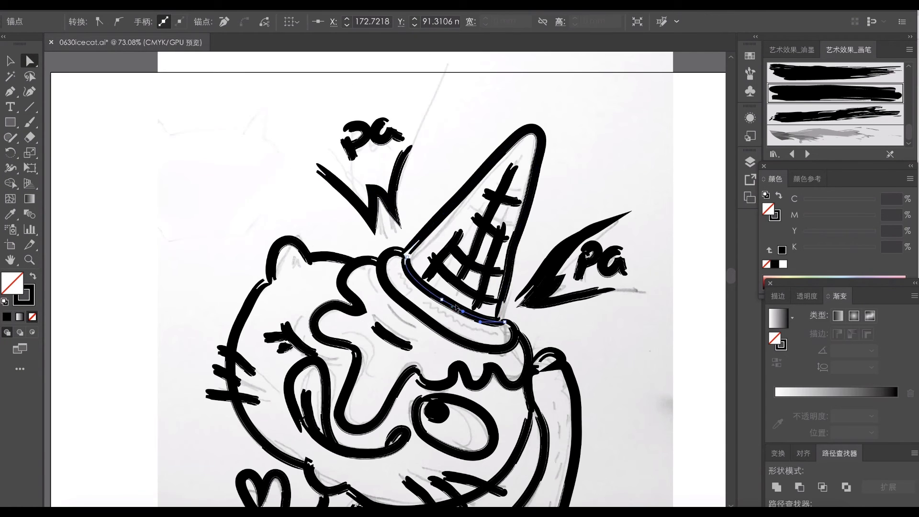
pyautogui.click(417, 320)
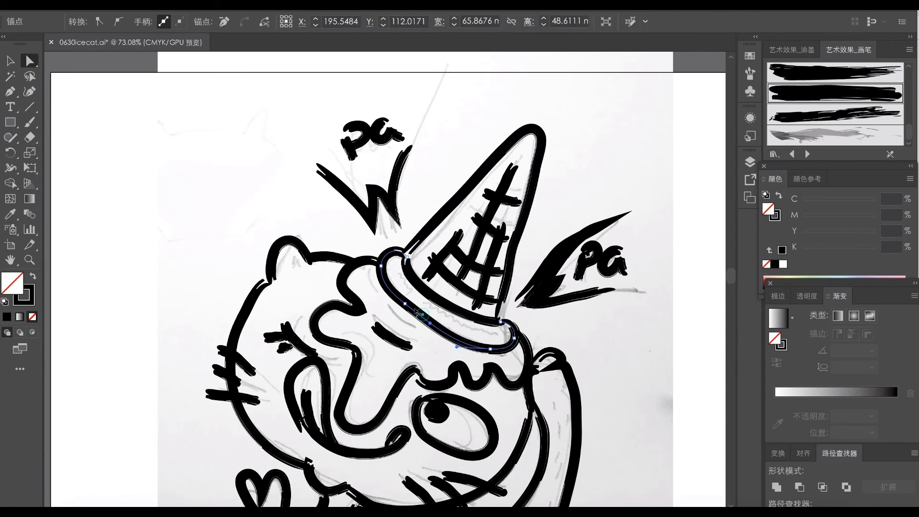
pyautogui.moveTo(406, 305); pyautogui.dragTo(403, 308)
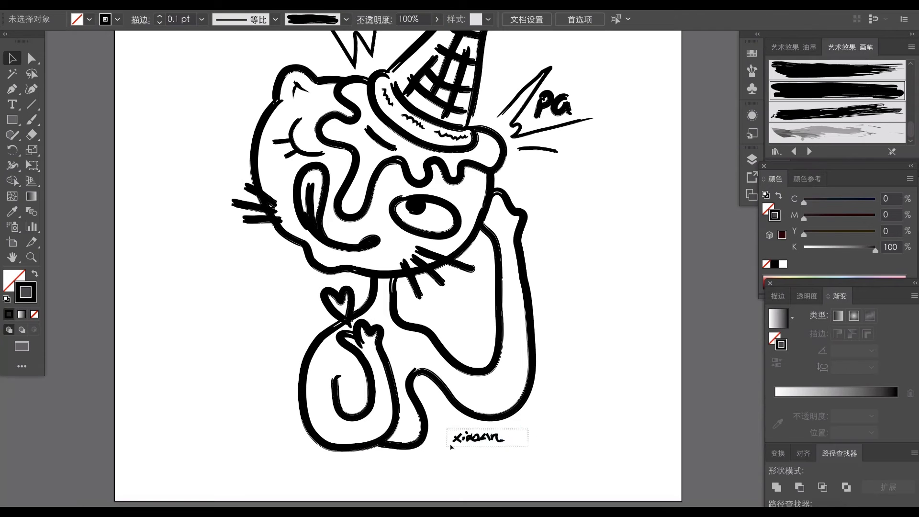
pyautogui.moveTo(451, 447); pyautogui.dragTo(467, 445)
pyautogui.click(500, 288)
# - Adjust the anchors along the long icing drip and its joint with the smaller drips above the open eye
pyautogui.moveTo(443, 261); pyautogui.dragTo(426, 261)
pyautogui.moveTo(421, 174)
pyautogui.mouseDown()
pyautogui.moveTo(453, 181)
pyautogui.moveTo(472, 281)
pyautogui.moveTo(445, 308)
pyautogui.moveTo(474, 265)
pyautogui.moveTo(470, 282)
pyautogui.moveTo(493, 268)
pyautogui.mouseUp()
pyautogui.press('a')
pyautogui.click(404, 229)
pyautogui.click(391, 235)
pyautogui.moveTo(433, 233); pyautogui.dragTo(425, 225)
pyautogui.click(425, 225)
pyautogui.click(384, 249)
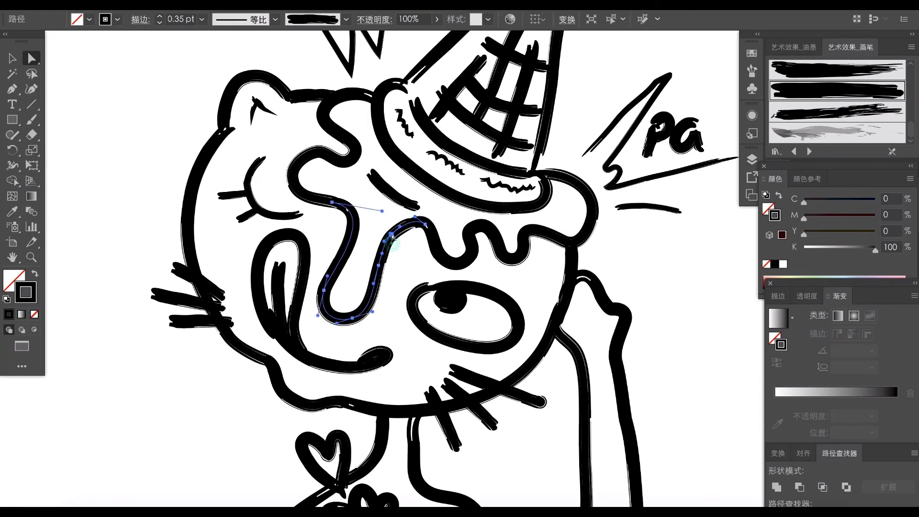
pyautogui.click(394, 265)
pyautogui.click(380, 263)
pyautogui.click(339, 297)
pyautogui.click(339, 297)
# - Shift the anchors of the first small icing drip above the open eye to even out its curve
pyautogui.click(465, 258)
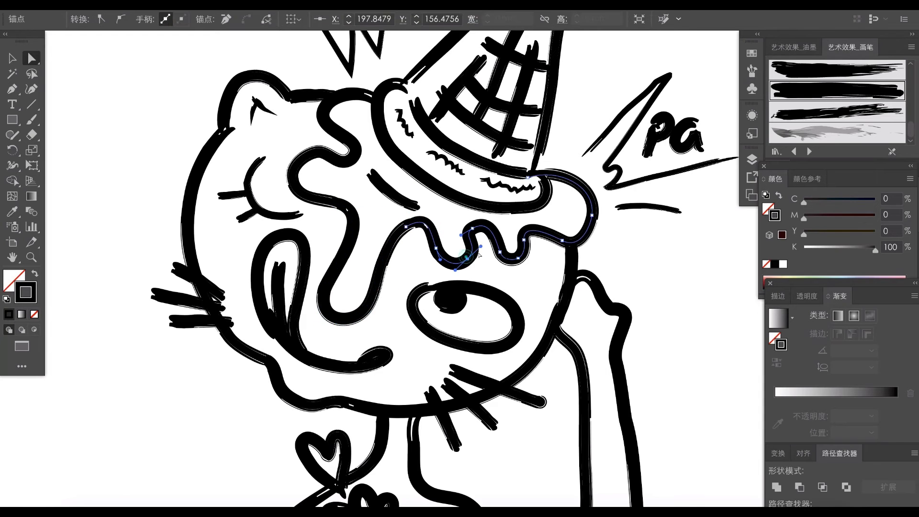
pyautogui.moveTo(467, 260); pyautogui.dragTo(465, 258)
pyautogui.click(471, 275)
pyautogui.click(468, 262)
pyautogui.click(466, 258)
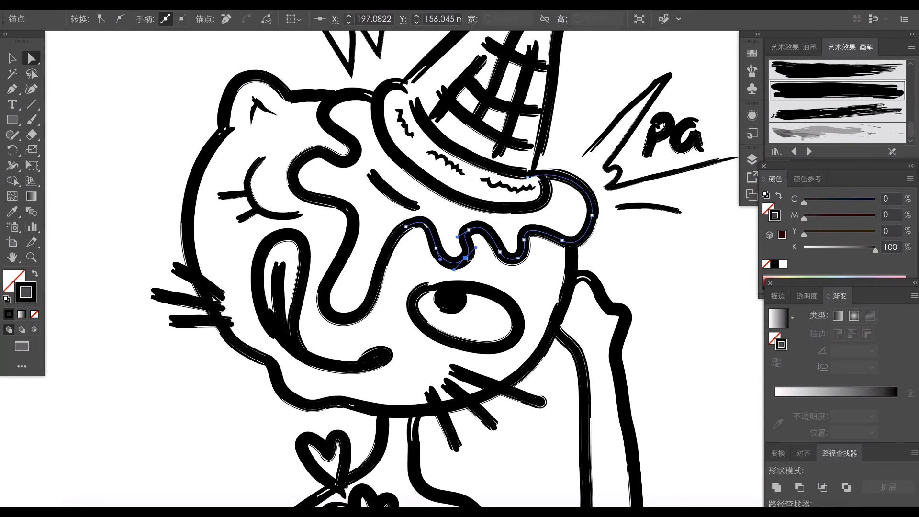
pyautogui.click(438, 265)
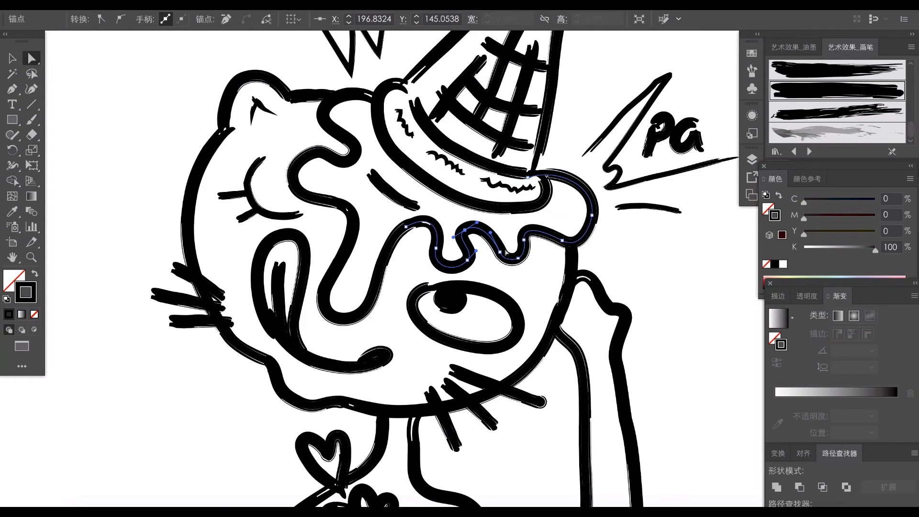
# - Push the icing's outer lobe beside the cone rim outward and downward
pyautogui.click(593, 221)
pyautogui.moveTo(593, 223); pyautogui.dragTo(598, 230)
pyautogui.click(606, 232)
pyautogui.moveTo(460, 282); pyautogui.dragTo(489, 273)
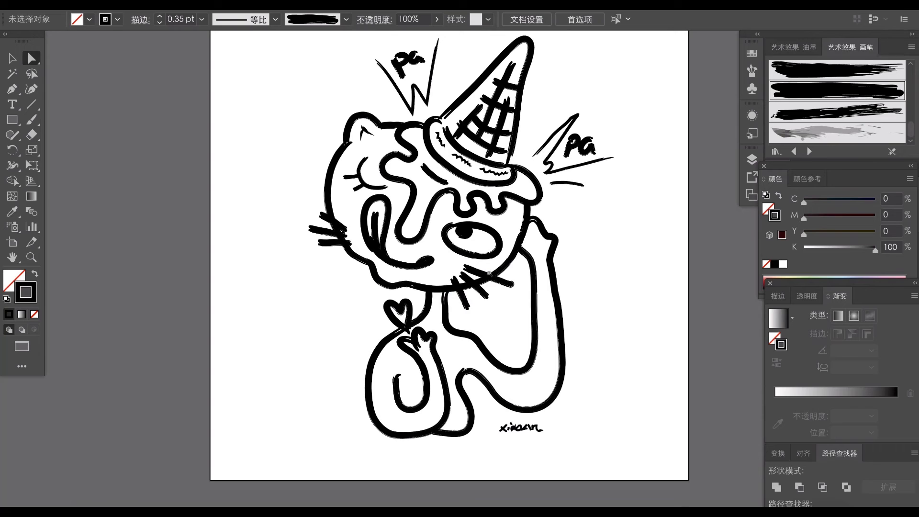
# - Scale down the closed eye together with its lashes
pyautogui.click(364, 185)
pyautogui.click(606, 244)
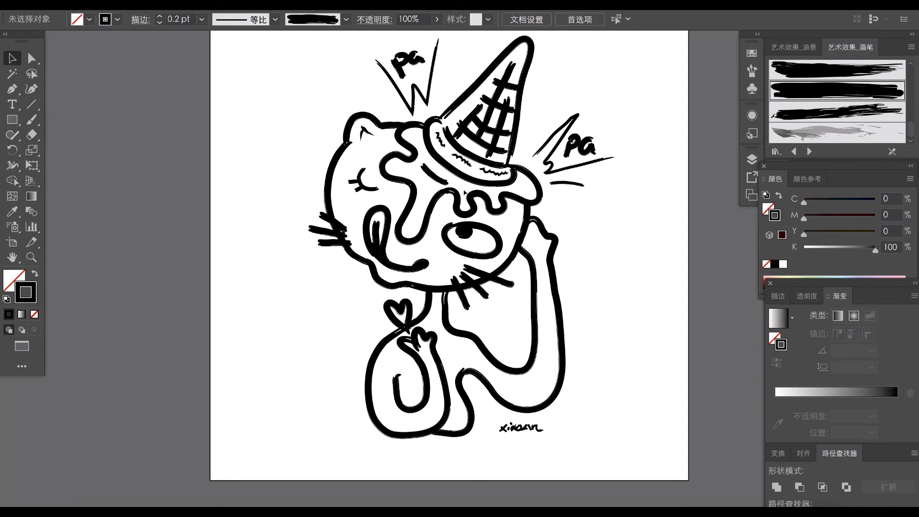
# - Nudge the "pa" burst beside the ear slightly down and to the right
pyautogui.click(371, 188)
pyautogui.click(492, 264)
pyautogui.scroll(2, 492, 264)
pyautogui.moveTo(396, 140); pyautogui.dragTo(395, 134)
pyautogui.press('v')
pyautogui.moveTo(347, 65); pyautogui.dragTo(421, 126)
pyautogui.press('Down')
pyautogui.press('Down')
pyautogui.press('Down')
pyautogui.press('Down')
pyautogui.press('Right')
# - Nudge the "pa" burst on the far side of the cone slightly down and to the left
pyautogui.click(636, 191)
pyautogui.moveTo(537, 143); pyautogui.dragTo(603, 216)
pyautogui.press('Down')
pyautogui.press('Down')
pyautogui.press('Left')
pyautogui.click(608, 211)
# - Adjust the anchors of the icing's upper edge beside the ear to round it out
pyautogui.press('a')
pyautogui.scroll(2, 405, 154)
pyautogui.moveTo(370, 167); pyautogui.dragTo(364, 161)
pyautogui.click(345, 159)
pyautogui.scroll(2, 328, 138)
pyautogui.moveTo(402, 186); pyautogui.dragTo(410, 191)
pyautogui.moveTo(346, 195); pyautogui.dragTo(350, 202)
pyautogui.click(410, 191)
pyautogui.moveTo(410, 191); pyautogui.dragTo(411, 197)
pyautogui.click(489, 256)
# - Place a duplicate of the whole drawing beside the artboard
pyautogui.scroll(-5, 489, 261)
pyautogui.moveTo(505, 290)
pyautogui.mouseDown()
pyautogui.moveTo(483, 312)
pyautogui.moveTo(498, 307)
pyautogui.mouseUp()
pyautogui.press('v')
pyautogui.moveTo(490, 144); pyautogui.dragTo(314, 362)
pyautogui.moveTo(454, 285); pyautogui.dragTo(703, 286)
pyautogui.click(541, 273)
# - Expand the brush strokes of the drawing on the artboard into outlined shapes
pyautogui.moveTo(393, 248); pyautogui.dragTo(491, 285)
pyautogui.moveTo(198, 55); pyautogui.dragTo(581, 475)
pyautogui.click(150, 5)
pyautogui.click(205, 134)
pyautogui.click(593, 281)
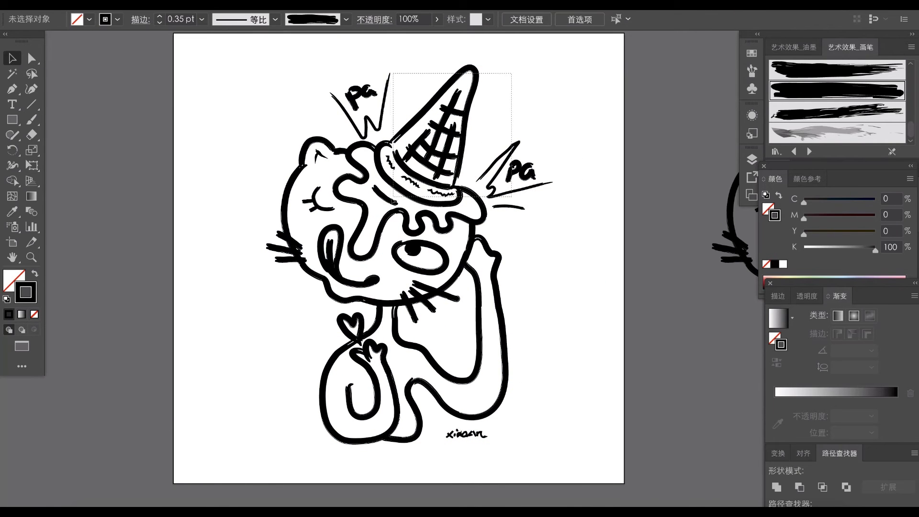
# - Try to unite the expanded group of cone, icing and "pa" bursts
pyautogui.click(415, 136)
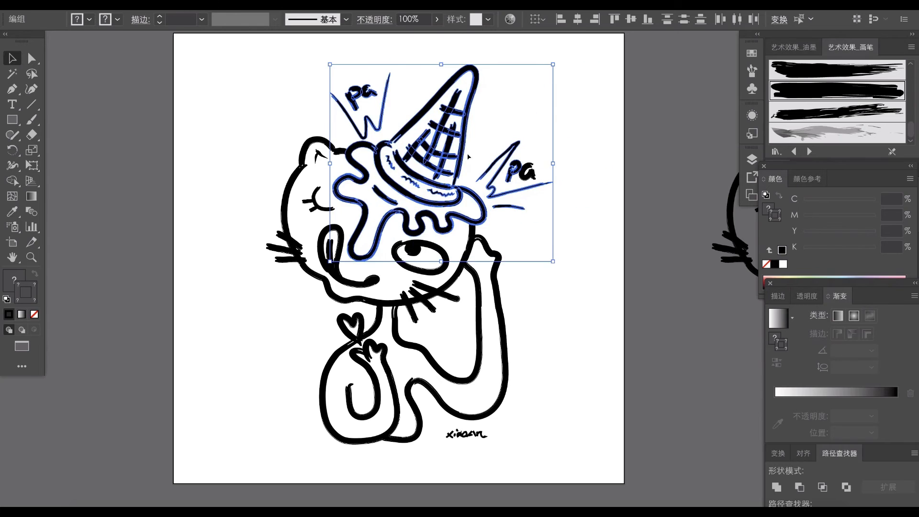
pyautogui.click(778, 487)
pyautogui.moveTo(481, 206); pyautogui.dragTo(472, 189)
pyautogui.press('super+z')
pyautogui.click(595, 249)
# - Unite all expanded outlines of the cat, cone and bursts into one shape, leaving out the signature
pyautogui.click(353, 281)
pyautogui.moveTo(364, 326); pyautogui.dragTo(340, 263)
pyautogui.click(442, 223)
pyautogui.moveTo(442, 223); pyautogui.dragTo(460, 270)
pyautogui.moveTo(391, 223)
pyautogui.mouseDown()
pyautogui.moveTo(433, 225)
pyautogui.moveTo(434, 234)
pyautogui.mouseUp()
pyautogui.moveTo(220, 56); pyautogui.dragTo(574, 460)
pyautogui.keyDown('shift'); pyautogui.click(500, 453); pyautogui.keyUp('shift')
pyautogui.click(777, 487)
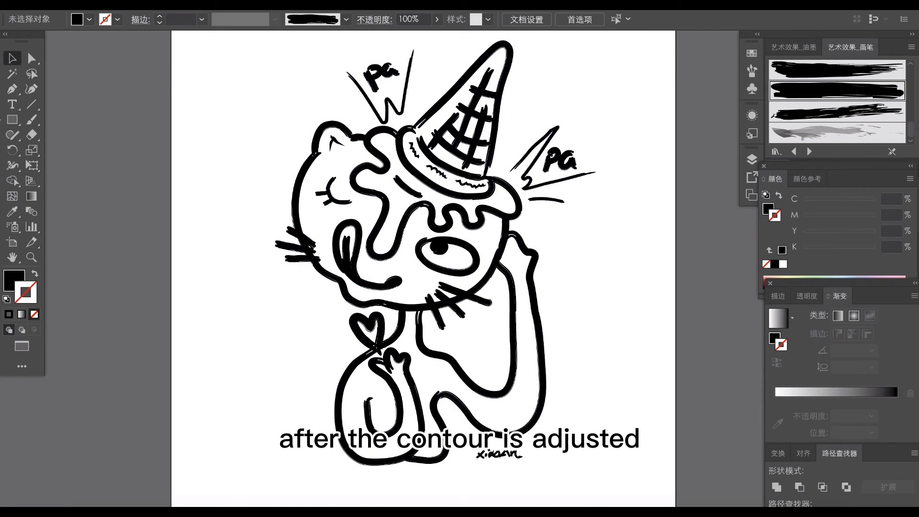
# - Draw a tall rectangle next to the cat, large enough to cover the whole drawing
pyautogui.press('m')
pyautogui.moveTo(86, 62); pyautogui.dragTo(414, 492)
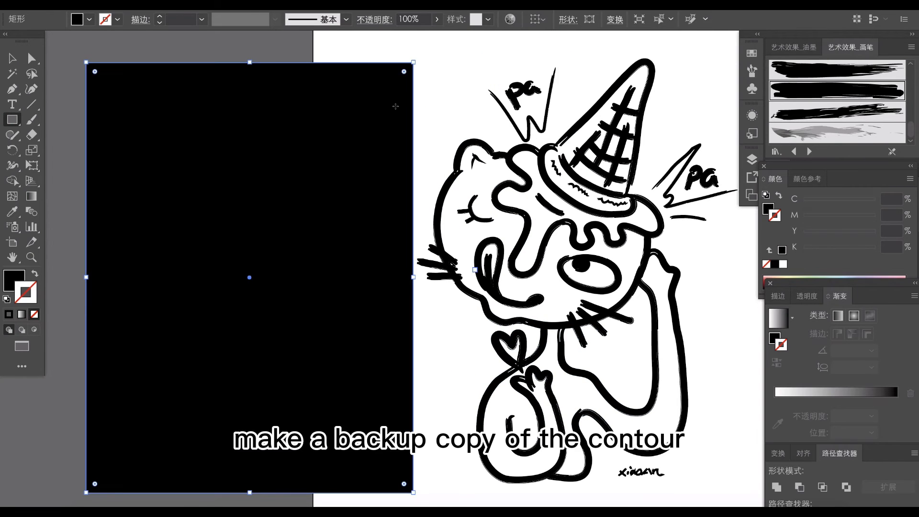
pyautogui.moveTo(414, 62); pyautogui.dragTo(409, 43)
# - Fill the rectangle with a turquoise blue of about C 66, M 0, Y 18, K 0
pyautogui.click(769, 209)
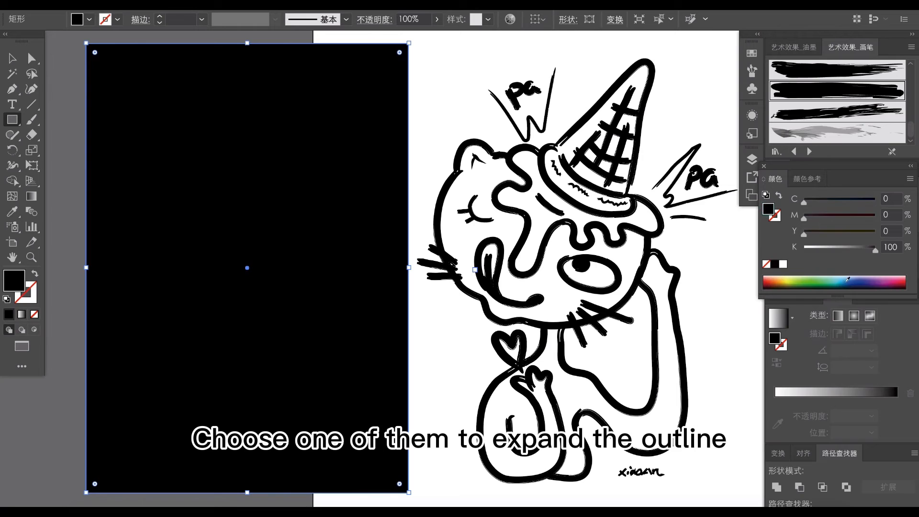
pyautogui.click(836, 279)
pyautogui.click(837, 279)
pyautogui.click(845, 279)
pyautogui.click(840, 276)
pyautogui.press('v')
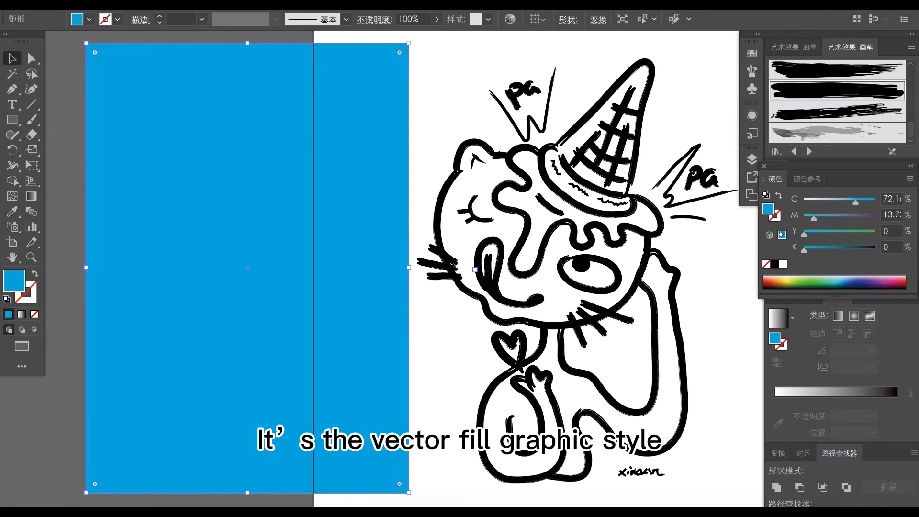
pyautogui.moveTo(805, 234); pyautogui.dragTo(818, 235)
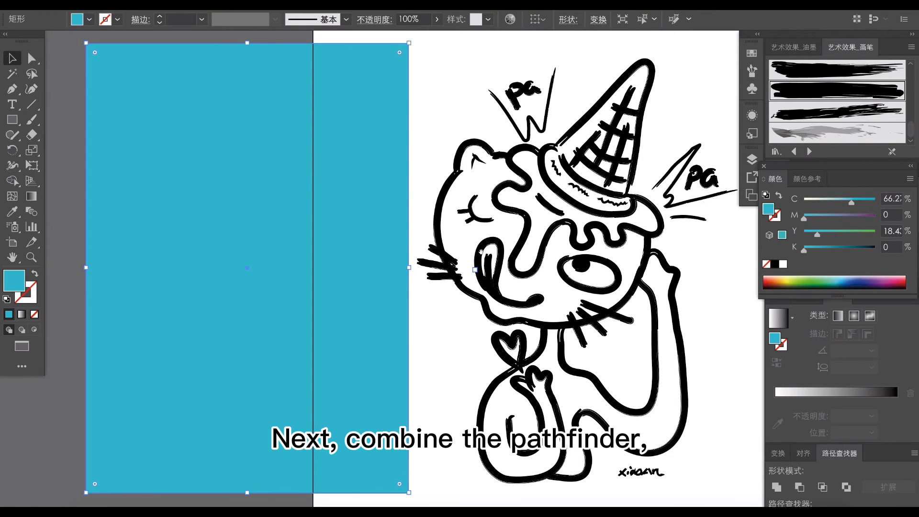
# - Lay the blue rectangle over the cat and cut it along the outlines, keeping only the areas inside the figure
pyautogui.moveTo(506, 256); pyautogui.dragTo(476, 246)
pyautogui.moveTo(300, 294)
pyautogui.mouseDown()
pyautogui.moveTo(630, 318)
pyautogui.moveTo(626, 294)
pyautogui.mouseUp()
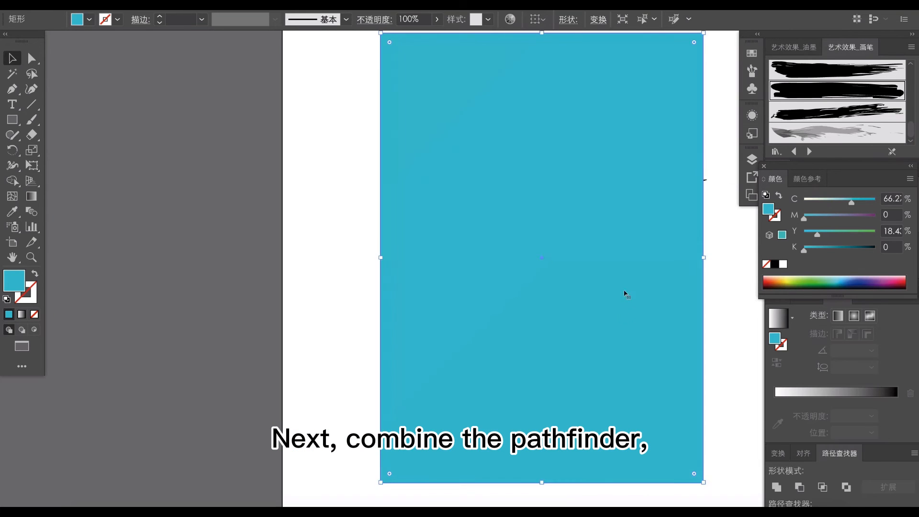
pyautogui.hotkey('ctrl', 'a')
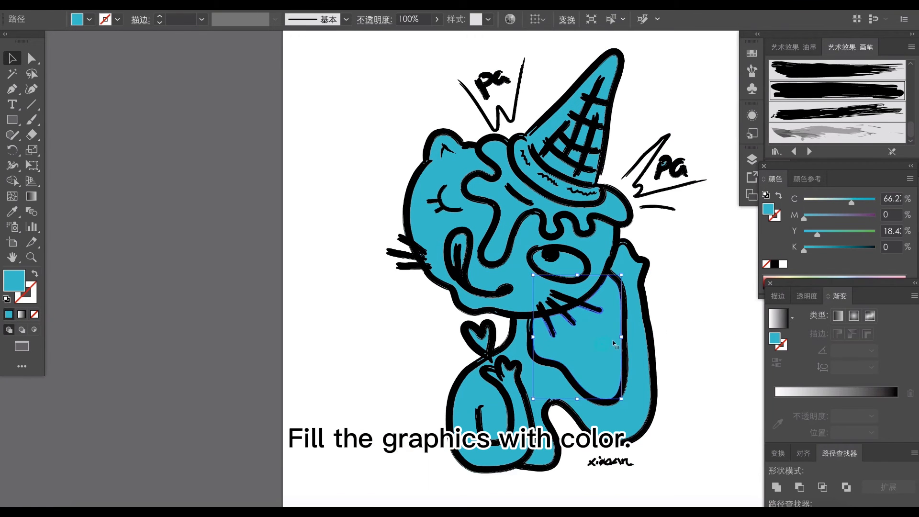
# - Fill the icing with pink, C 0, M 50, Y 0, K 0
pyautogui.click(585, 221)
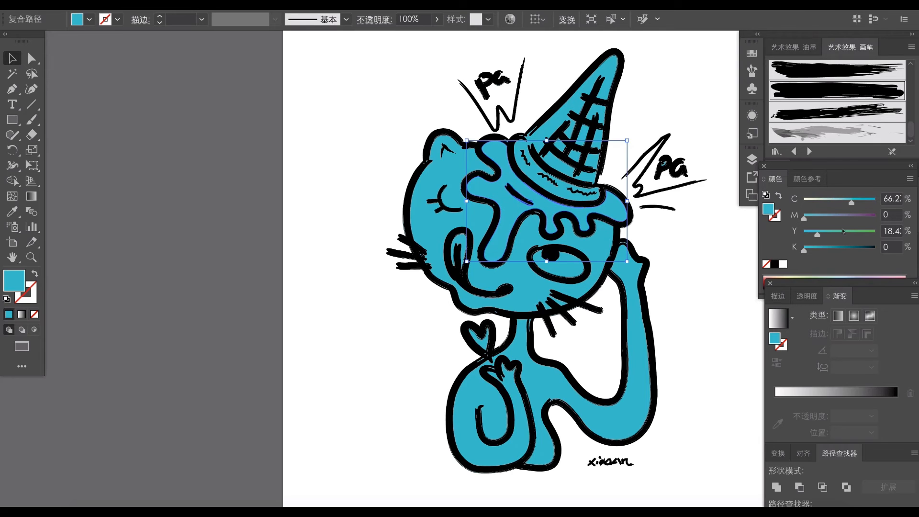
pyautogui.doubleClick(770, 210)
pyautogui.click(558, 223)
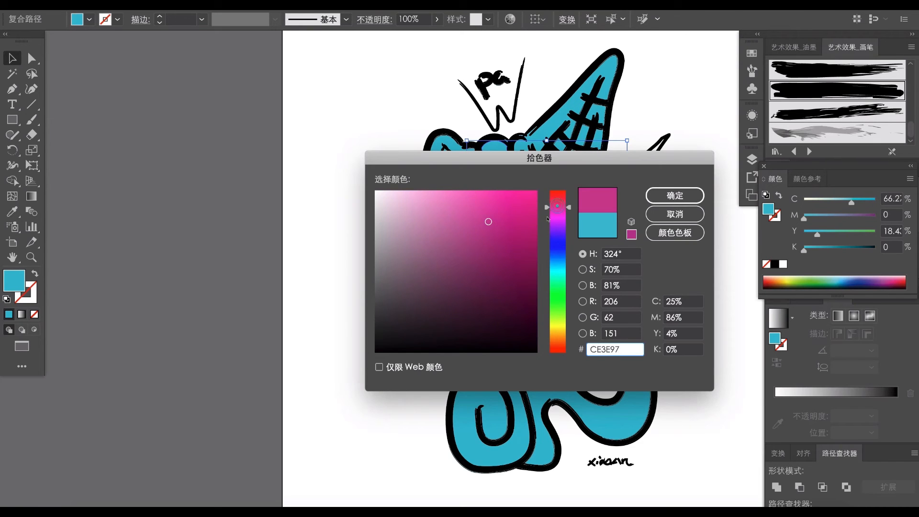
pyautogui.click(427, 205)
pyautogui.doubleClick(673, 302)
pyautogui.write('0')
pyautogui.press('Tab')
pyautogui.write('50')
pyautogui.click(675, 196)
pyautogui.click(590, 303)
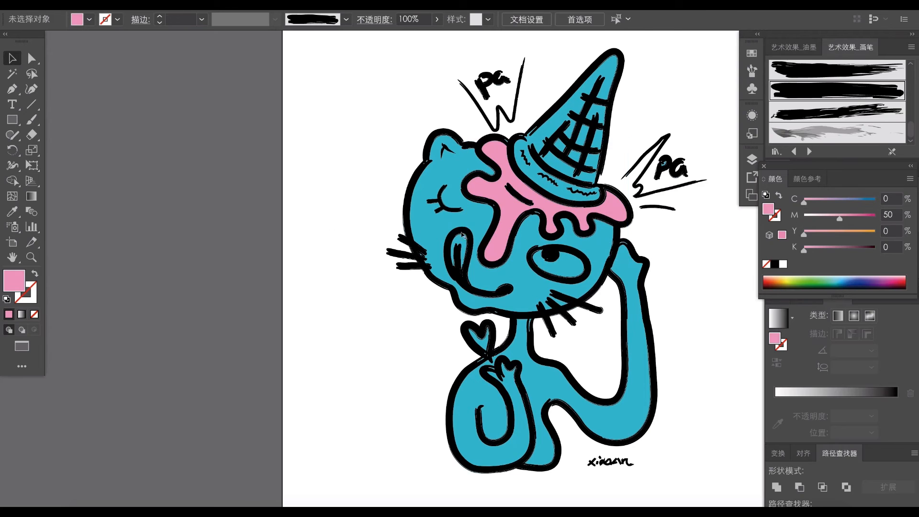
# - Fill the tongue with the same pink sampled from the icing
pyautogui.click(462, 232)
pyautogui.click(349, 233)
pyautogui.scroll(3, 491, 242)
pyautogui.click(448, 237)
pyautogui.press('i')
pyautogui.click(510, 228)
pyautogui.press('v')
pyautogui.click(98, 249)
# - Fill the inside of the open eye with white
pyautogui.scroll(-3, 187, 286)
pyautogui.moveTo(484, 338); pyautogui.dragTo(500, 297)
pyautogui.click(535, 253)
pyautogui.click(782, 263)
pyautogui.click(657, 270)
# - Fill the cone's main shape and rim with orange, C 0, M 30, Y 85, K 0
pyautogui.moveTo(512, 59); pyautogui.dragTo(475, 197)
pyautogui.click(476, 198)
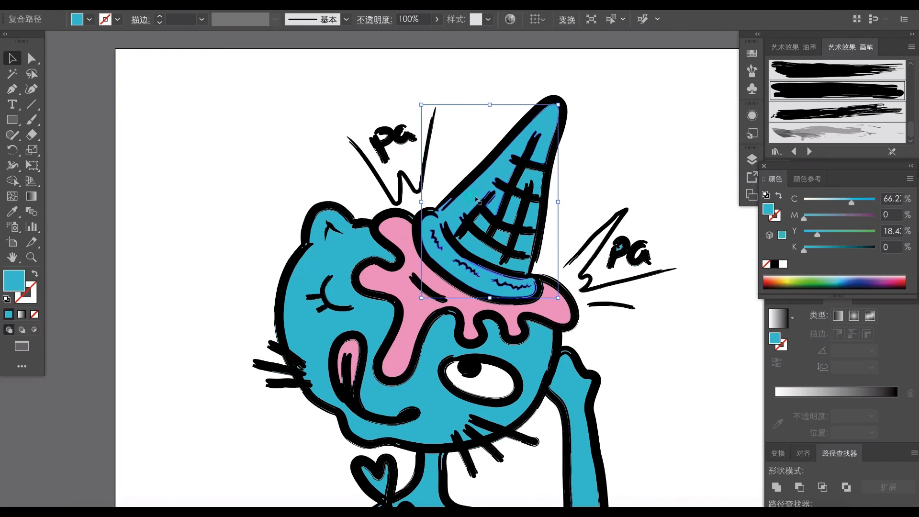
pyautogui.click(779, 283)
pyautogui.moveTo(813, 202); pyautogui.dragTo(831, 220)
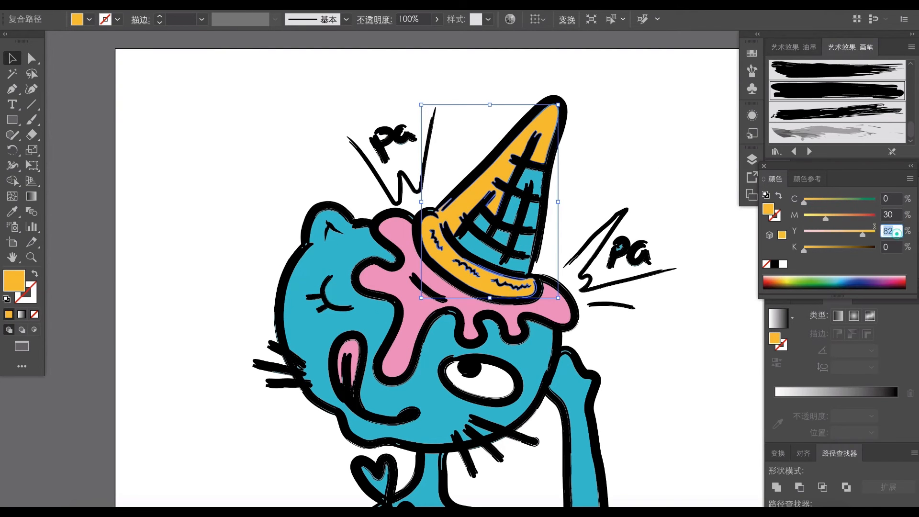
pyautogui.press('Return')
pyautogui.click(622, 171)
# - Recolor the remaining blue waffle cells of the cone with the orange sampled from its filled part
pyautogui.click(531, 184)
pyautogui.click(535, 179)
pyautogui.keyDown('shift'); pyautogui.click(534, 218); pyautogui.keyUp('shift')
pyautogui.keyDown('shift'); pyautogui.click(514, 212); pyautogui.keyUp('shift')
pyautogui.click(508, 241)
pyautogui.scroll(3, 495, 205)
pyautogui.click(535, 256)
pyautogui.keyDown('shift'); pyautogui.click(504, 250); pyautogui.keyUp('shift')
pyautogui.keyDown('shift'); pyautogui.click(479, 231); pyautogui.keyUp('shift')
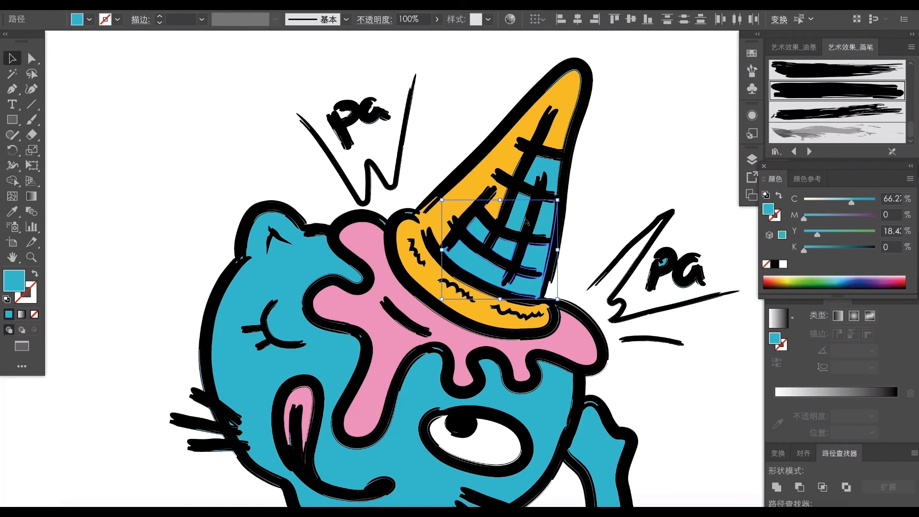
pyautogui.keyDown('shift'); pyautogui.click(546, 169); pyautogui.keyUp('shift')
pyautogui.press('i')
pyautogui.click(559, 134)
pyautogui.press('v')
pyautogui.click(661, 153)
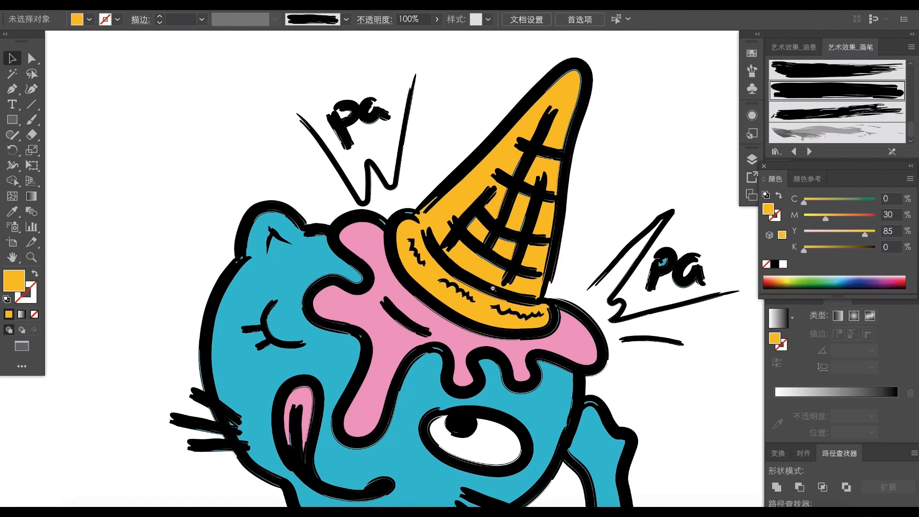
# - Fill the heart above the hand with the pink sampled from the icing
pyautogui.moveTo(493, 289); pyautogui.dragTo(486, 292)
pyautogui.scroll(-4, 485, 292)
pyautogui.scroll(8, 444, 332)
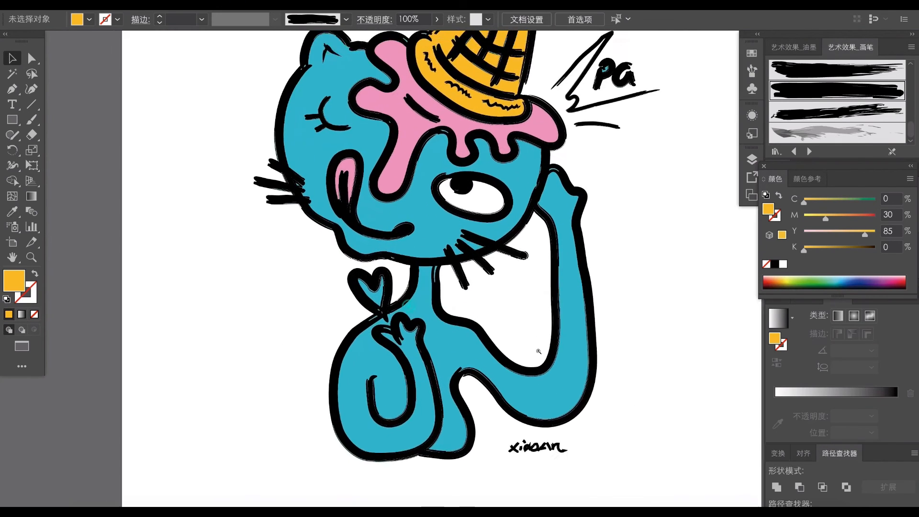
pyautogui.click(362, 312)
pyautogui.scroll(-3, 372, 350)
pyautogui.press('i')
pyautogui.click(387, 156)
pyautogui.press('v')
pyautogui.click(262, 307)
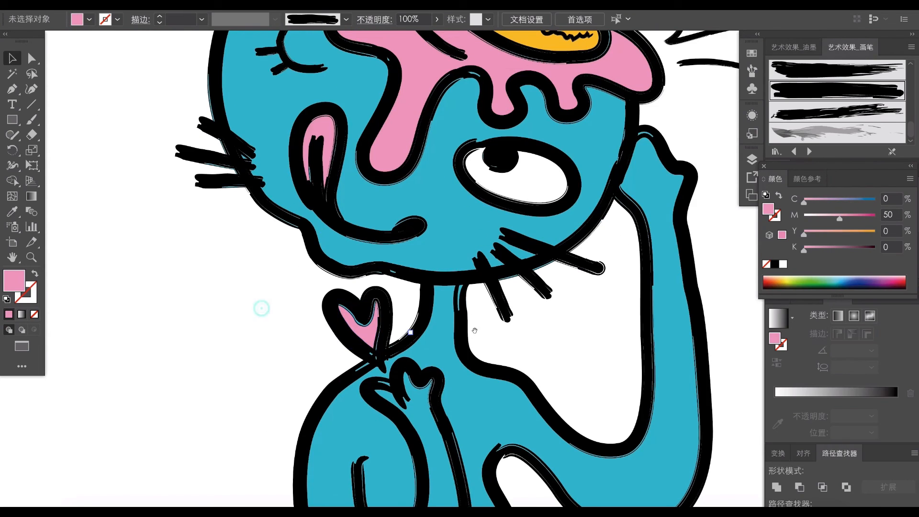
# - Recolor the blue slivers in the "pa" letters beside the cone's rim with the cone's orange
pyautogui.scroll(-4, 505, 228)
pyautogui.scroll(-2, 505, 228)
pyautogui.scroll(7, 563, 235)
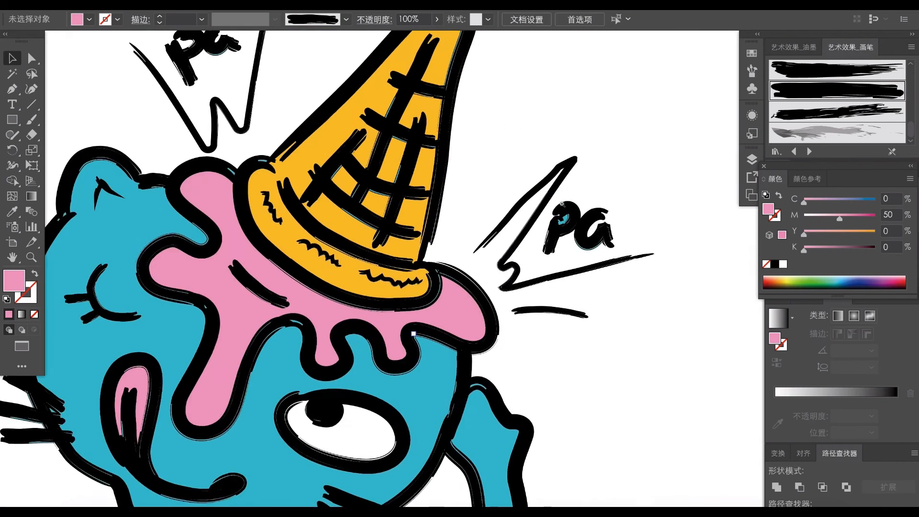
pyautogui.moveTo(562, 234); pyautogui.dragTo(598, 258)
pyautogui.hotkey('ctrl', 'z')
pyautogui.click(611, 176)
pyautogui.moveTo(681, 198); pyautogui.dragTo(521, 305)
pyautogui.keyDown('shift'); pyautogui.click(602, 251); pyautogui.keyUp('shift')
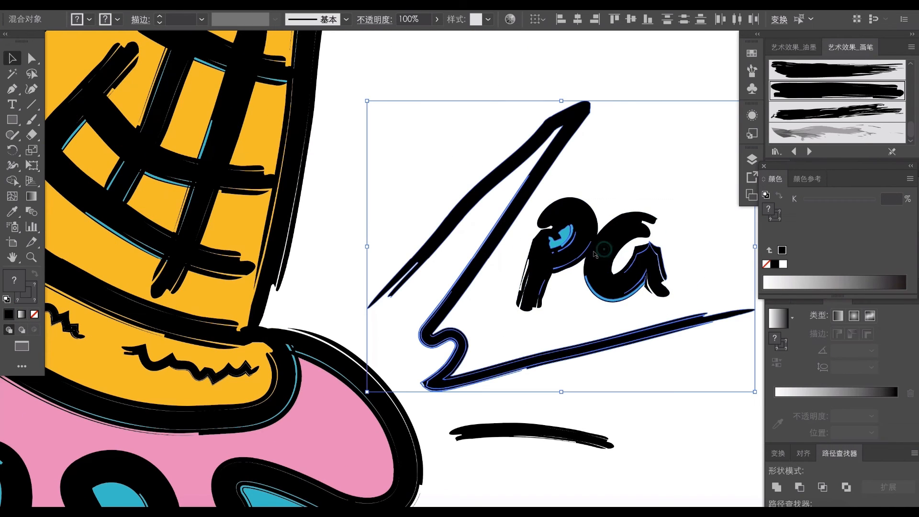
pyautogui.keyDown('shift'); pyautogui.click(458, 340); pyautogui.keyUp('shift')
pyautogui.press('i')
pyautogui.click(242, 293)
pyautogui.press('v')
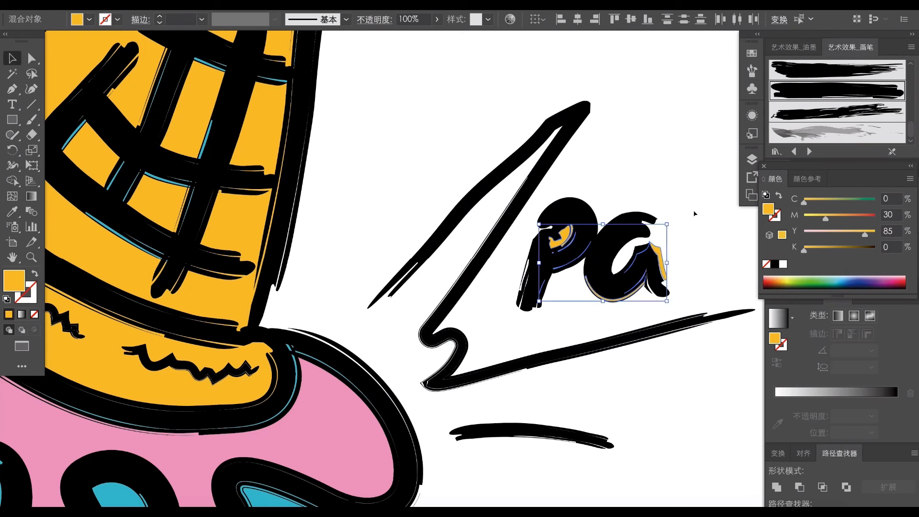
pyautogui.click(694, 214)
# - Hand-letter the theme text "Smile to life" with the brush on three lines beside the cat's body
pyautogui.moveTo(440, 274); pyautogui.dragTo(343, 243)
pyautogui.moveTo(407, 253); pyautogui.dragTo(466, 262)
pyautogui.moveTo(329, 118); pyautogui.dragTo(342, 132)
pyautogui.moveTo(473, 303); pyautogui.dragTo(406, 287)
pyautogui.moveTo(467, 388)
pyautogui.mouseDown()
pyautogui.moveTo(481, 273)
pyautogui.moveTo(506, 266)
pyautogui.mouseUp()
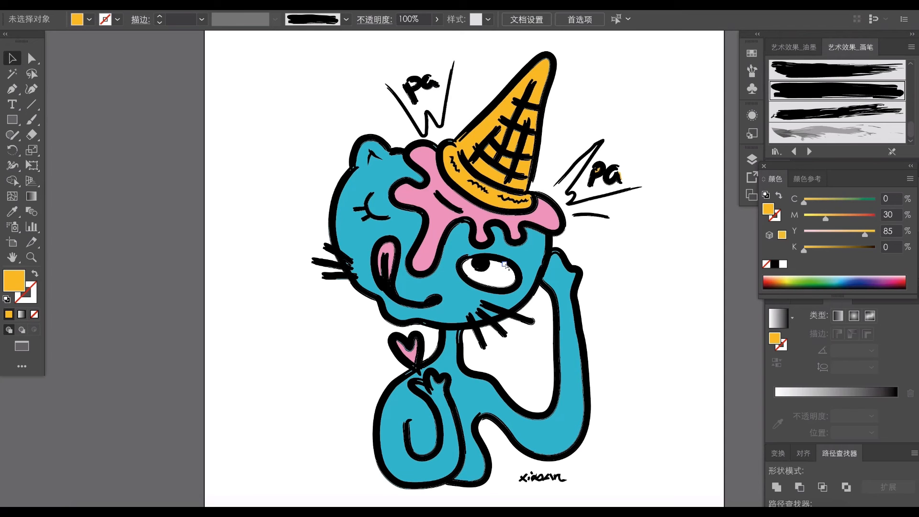
pyautogui.moveTo(424, 281); pyautogui.dragTo(403, 278)
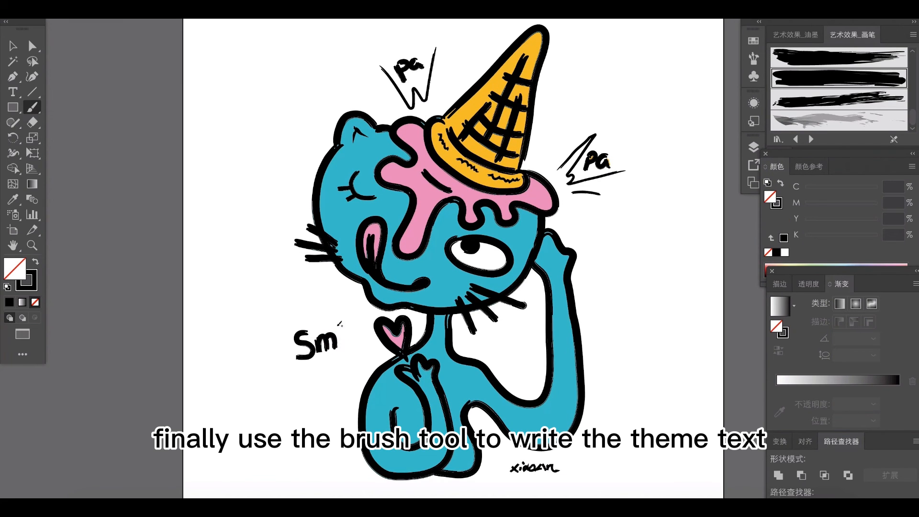
pyautogui.moveTo(342, 336); pyautogui.dragTo(342, 349)
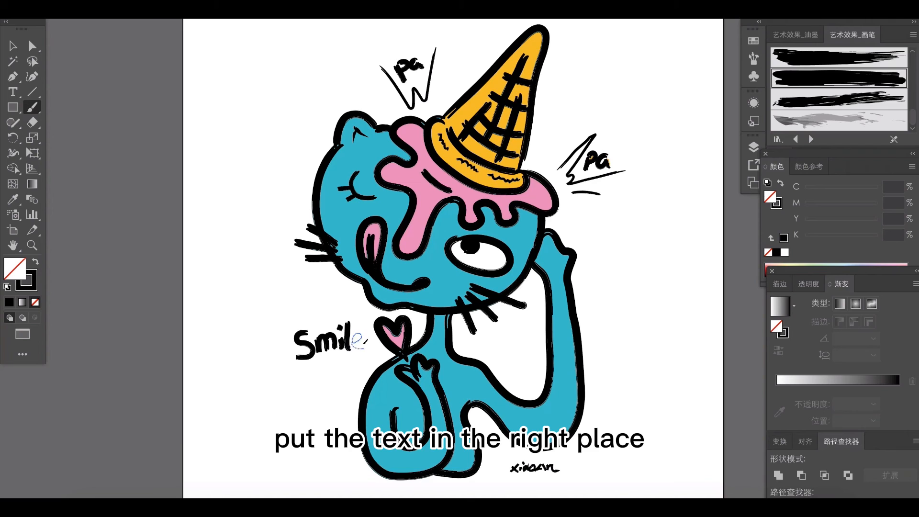
pyautogui.moveTo(302, 379)
pyautogui.mouseDown()
pyautogui.moveTo(311, 394)
pyautogui.moveTo(327, 374)
pyautogui.mouseUp()
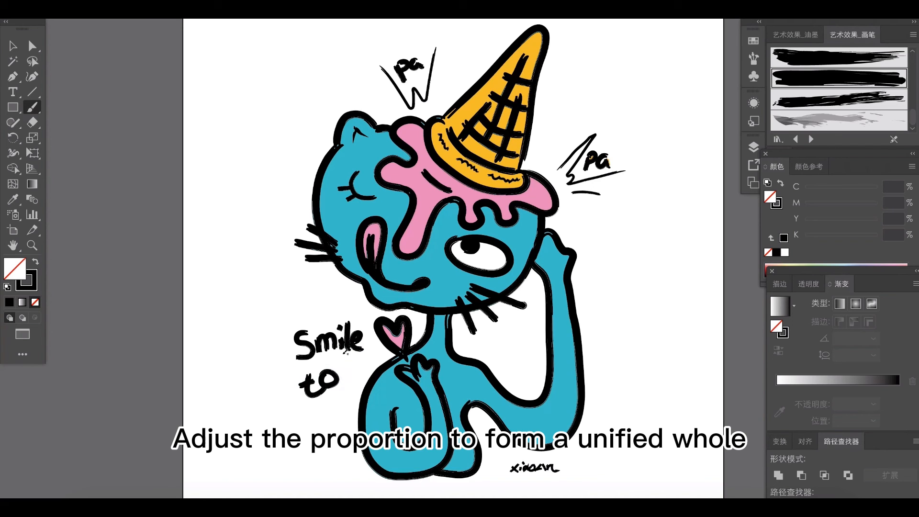
pyautogui.moveTo(313, 423); pyautogui.dragTo(338, 433)
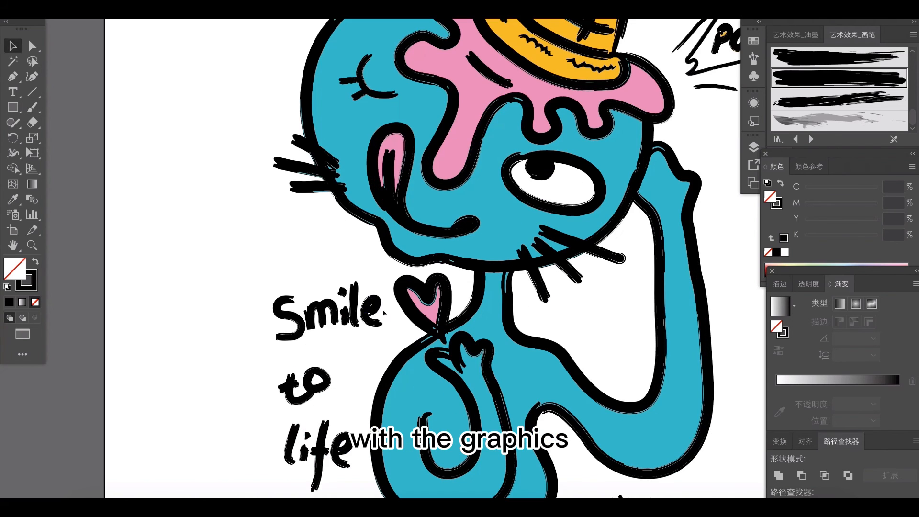
# - Fine-tune the letter shapes and positions in the handwritten "Smile to life"
pyautogui.click(382, 315)
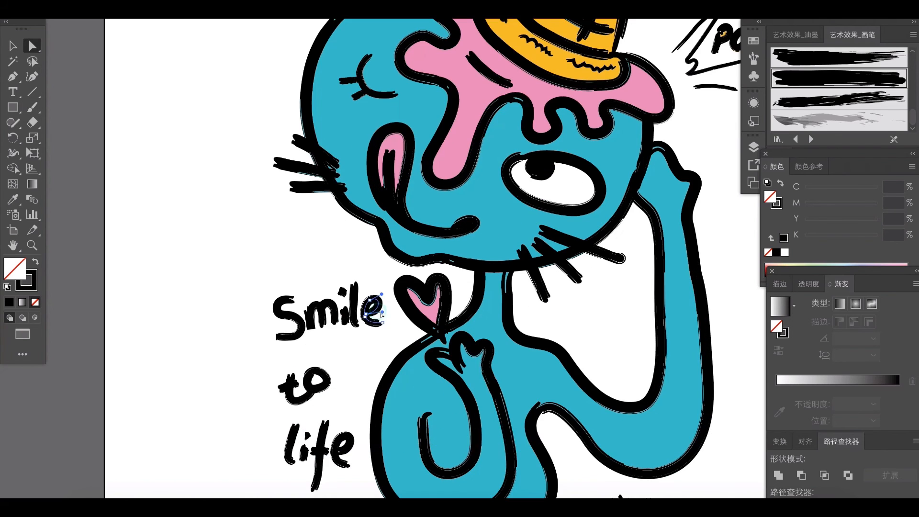
pyautogui.moveTo(382, 312); pyautogui.dragTo(388, 313)
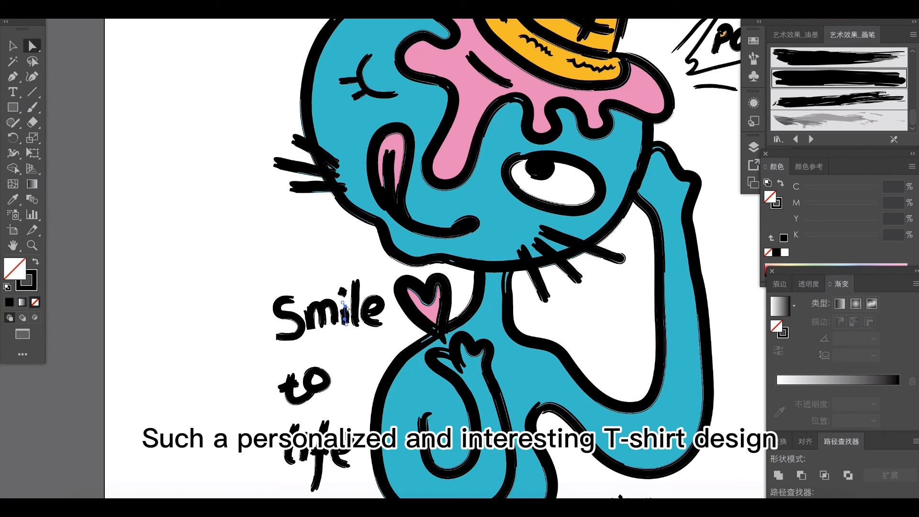
pyautogui.click(294, 382)
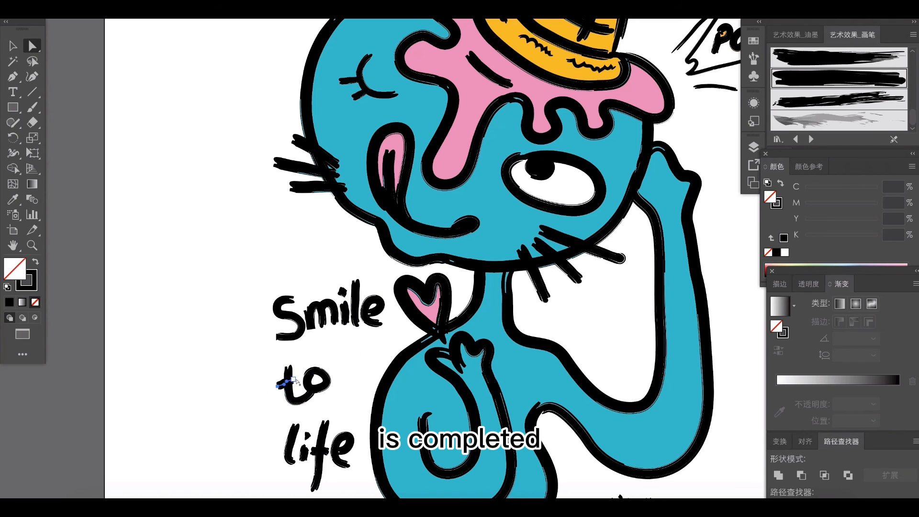
pyautogui.click(312, 389)
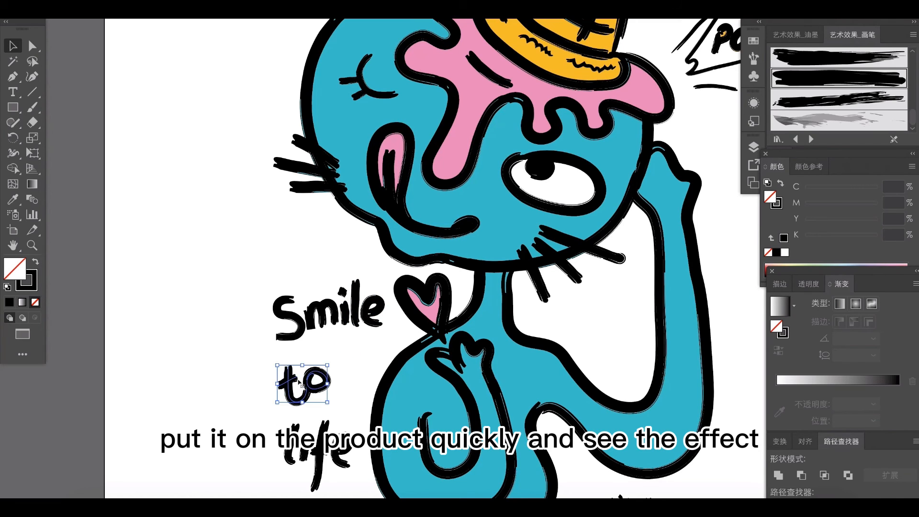
pyautogui.press('a')
pyautogui.click(359, 391)
pyautogui.click(348, 385)
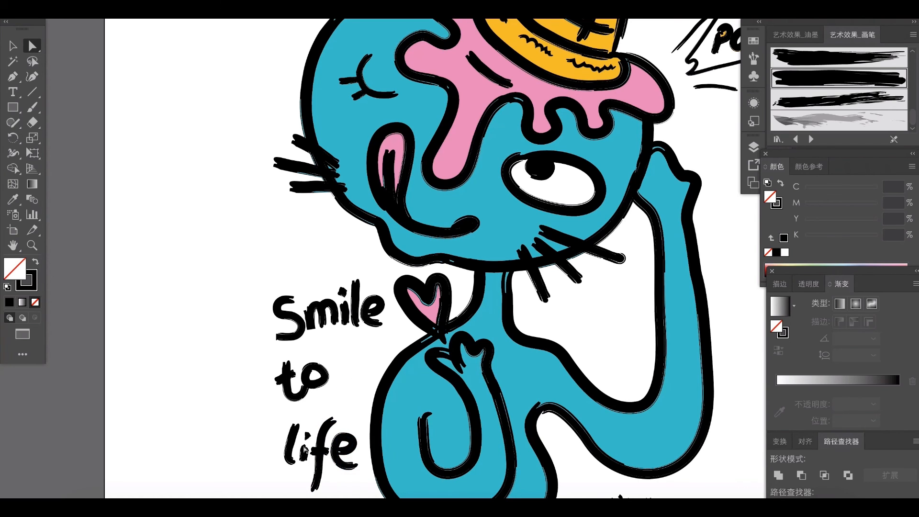
# - Reposition the handwritten words "to", "Smile" and "life" individually to even out the spacing between the three lines
pyautogui.hotkey('ctrl', '0')
pyautogui.press('v')
pyautogui.click(343, 385)
pyautogui.moveTo(342, 386); pyautogui.dragTo(342, 389)
pyautogui.click(393, 334)
pyautogui.moveTo(395, 298); pyautogui.dragTo(384, 304)
pyautogui.click(346, 269)
pyautogui.click(349, 384)
pyautogui.keyDown('shift'); pyautogui.click(356, 436); pyautogui.keyUp('shift')
pyautogui.moveTo(358, 437); pyautogui.dragTo(360, 431)
pyautogui.click(291, 404)
# - Shift the "Smile to life" lettering into place beside the cat's body, moving the three lines together slightly down and closer to it
pyautogui.hotkey('ctrl', '0')
pyautogui.moveTo(308, 318); pyautogui.dragTo(354, 419)
pyautogui.moveTo(382, 319); pyautogui.dragTo(374, 324)
pyautogui.moveTo(353, 385); pyautogui.dragTo(351, 392)
pyautogui.moveTo(298, 323); pyautogui.dragTo(338, 387)
pyautogui.moveTo(351, 354); pyautogui.dragTo(381, 315)
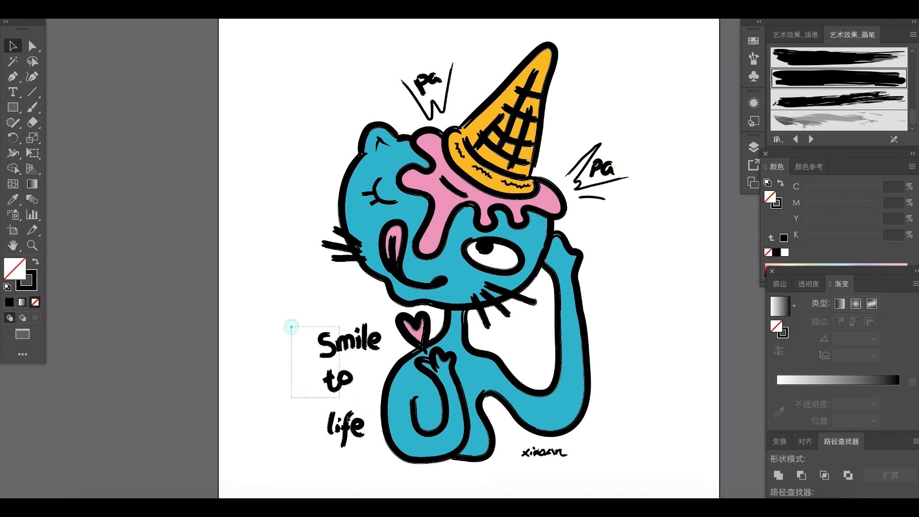
pyautogui.moveTo(339, 398); pyautogui.dragTo(349, 419)
pyautogui.moveTo(349, 420); pyautogui.dragTo(356, 434)
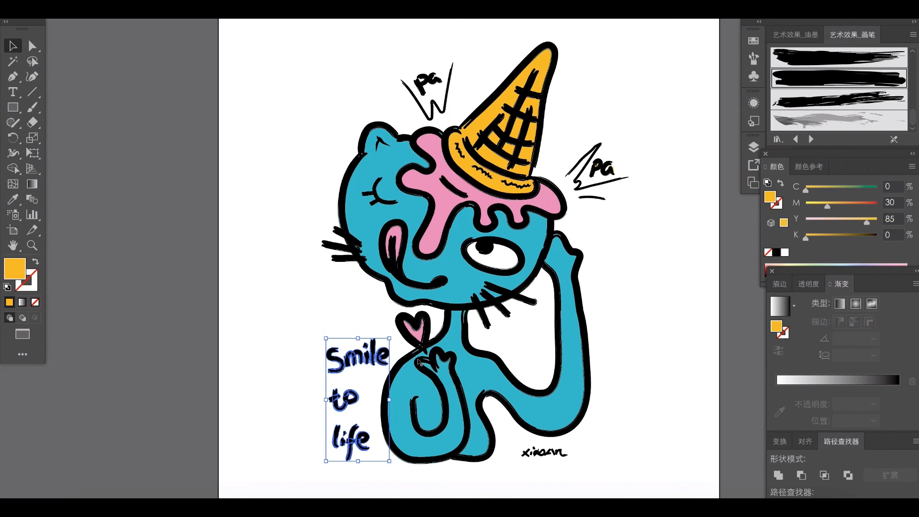